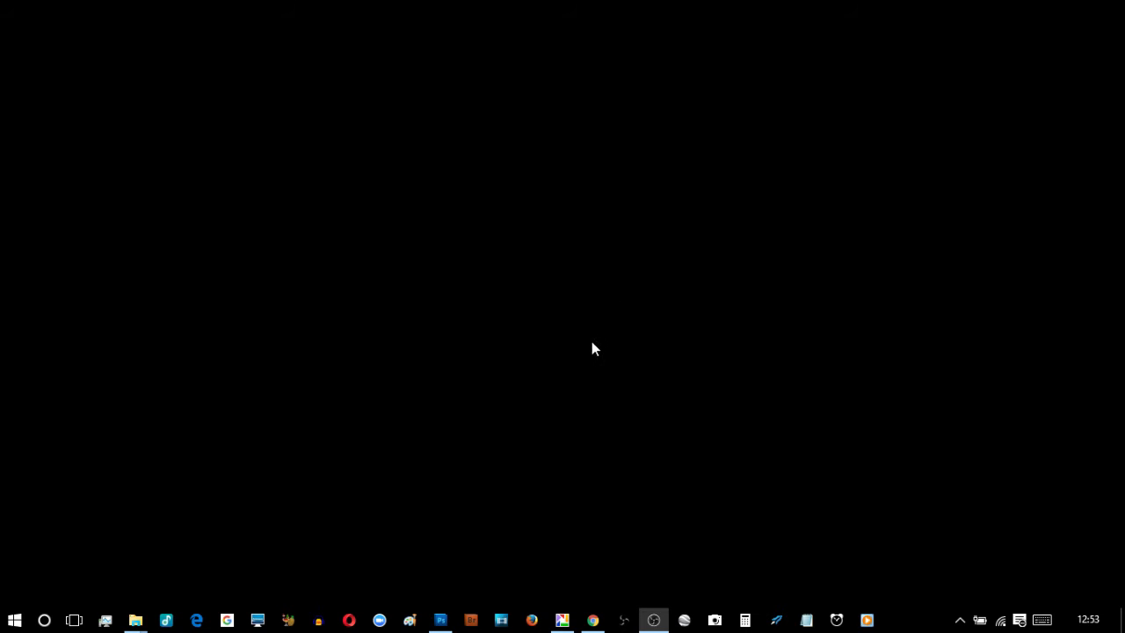
# - Bring Chrome back and scroll through the Google+ Nik Collection announcement post
pyautogui.click(592, 619)
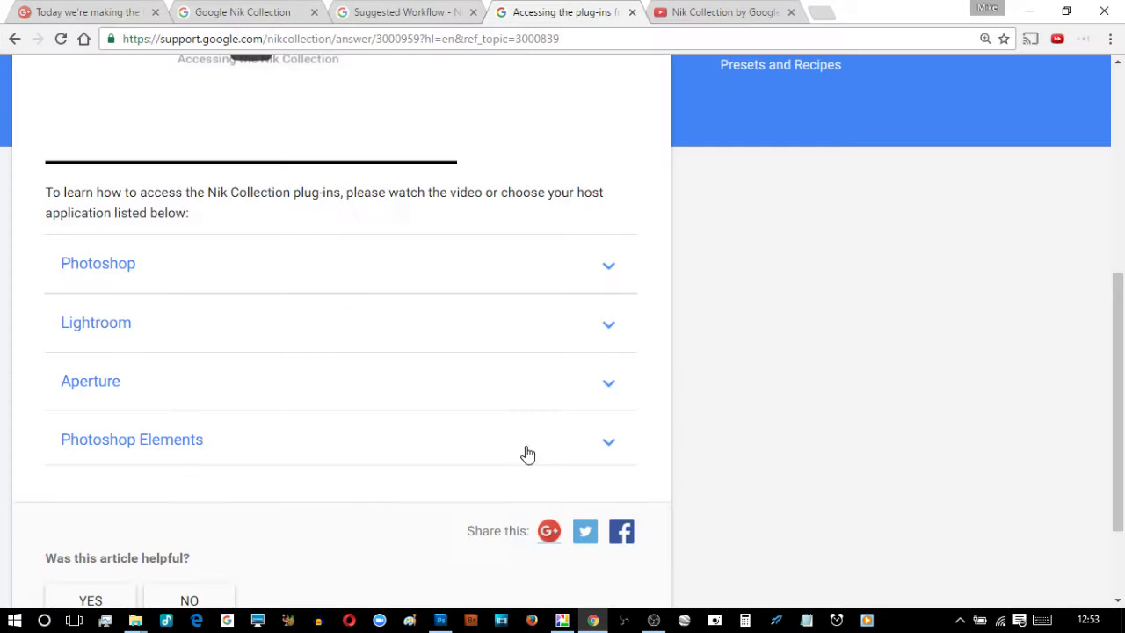
pyautogui.click(31, 10)
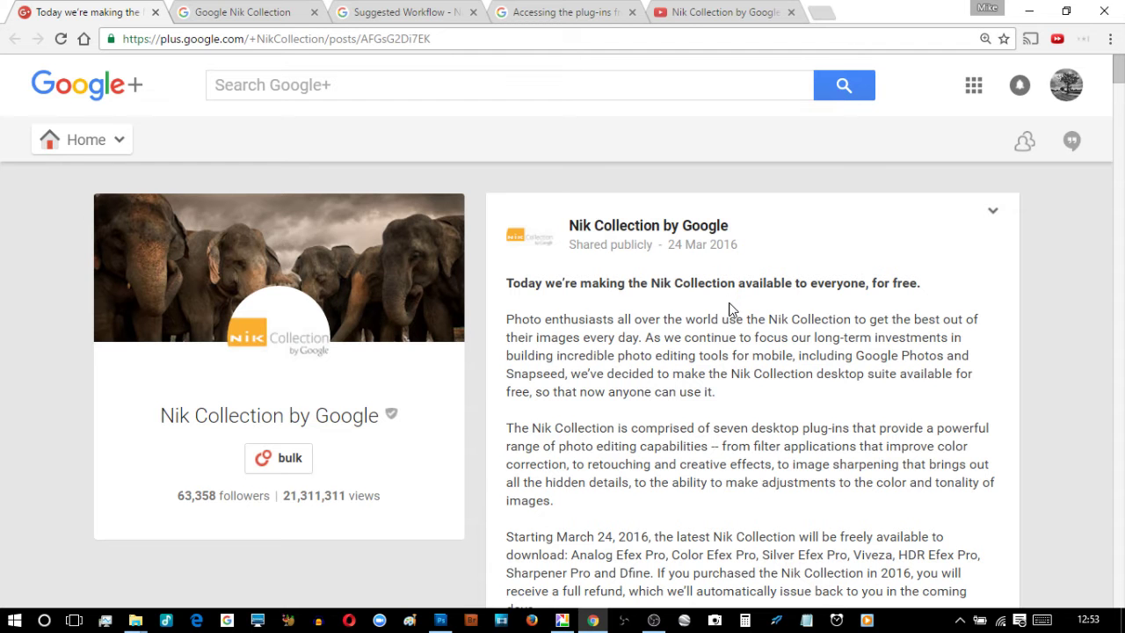
pyautogui.scroll(-4, 801, 337)
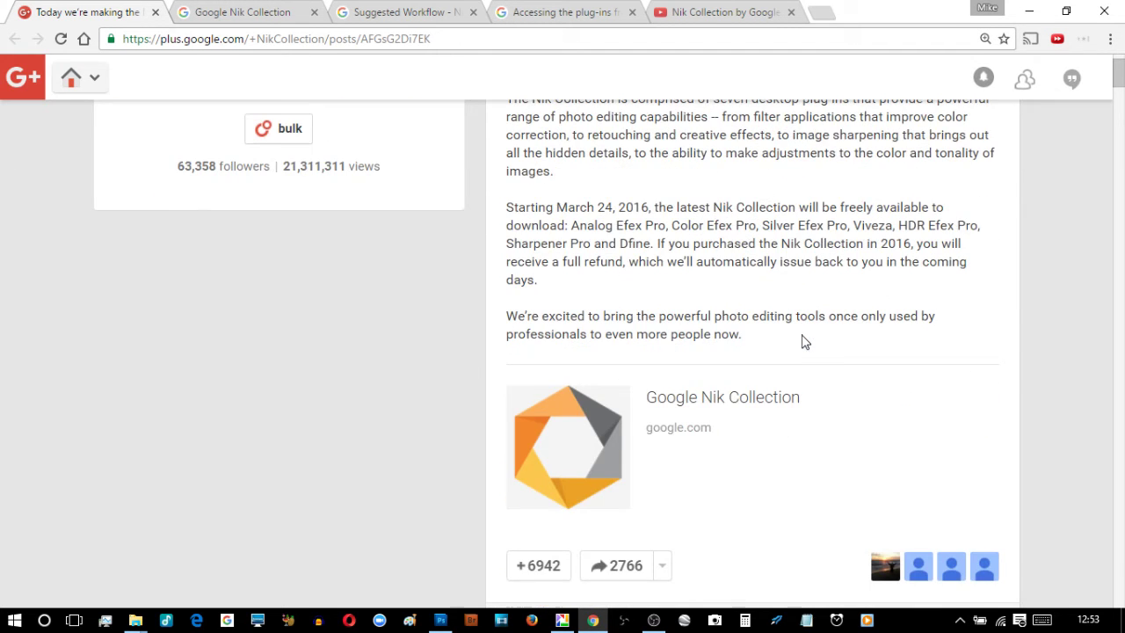
pyautogui.scroll(-3, 803, 342)
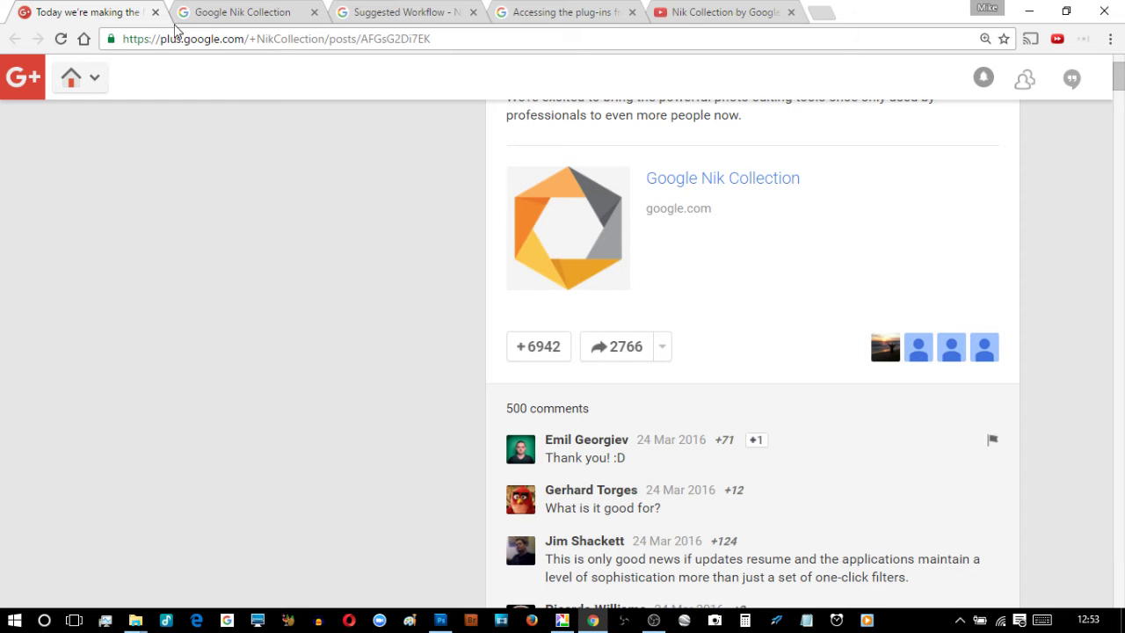
# - Open the Silver Efex Pro product page on the Google Nik Collection site
pyautogui.click(204, 17)
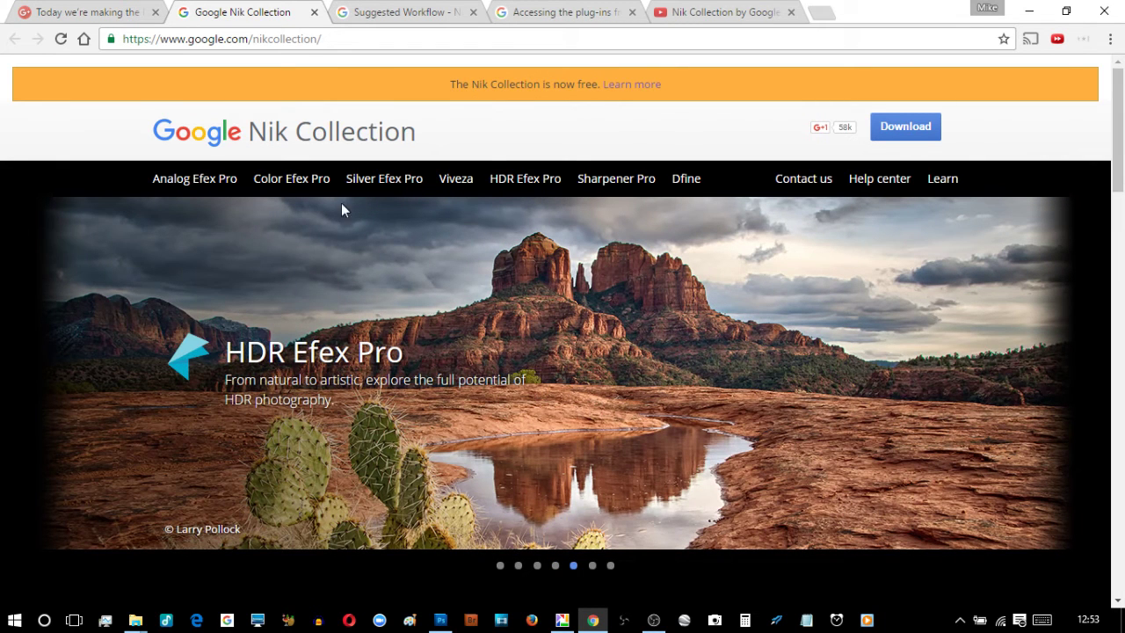
pyautogui.click(365, 183)
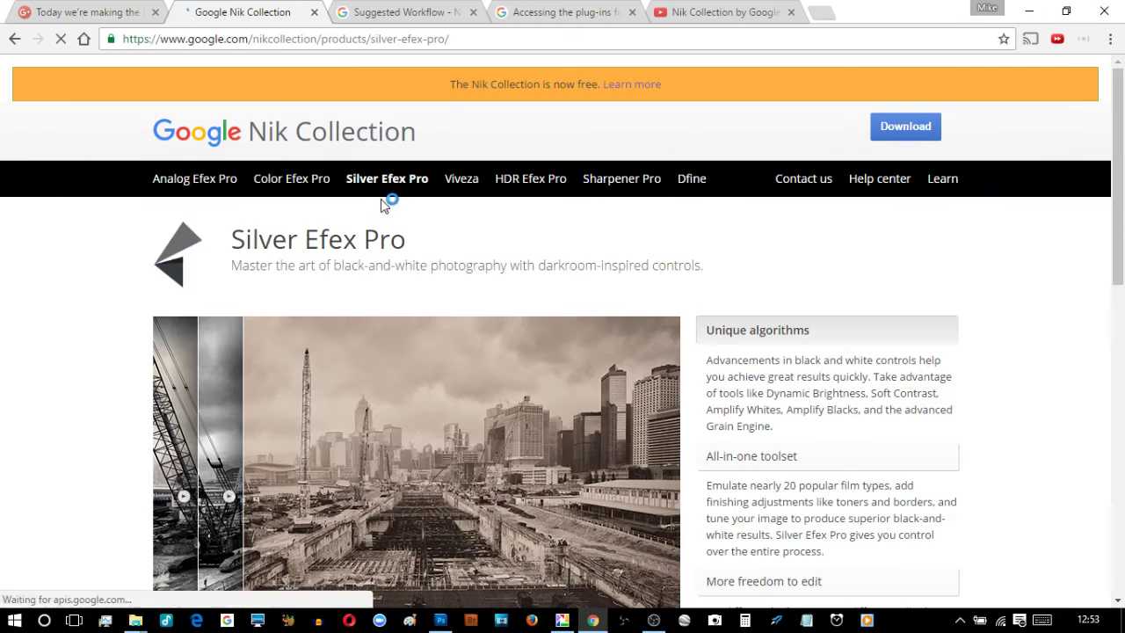
pyautogui.scroll(-3, 715, 389)
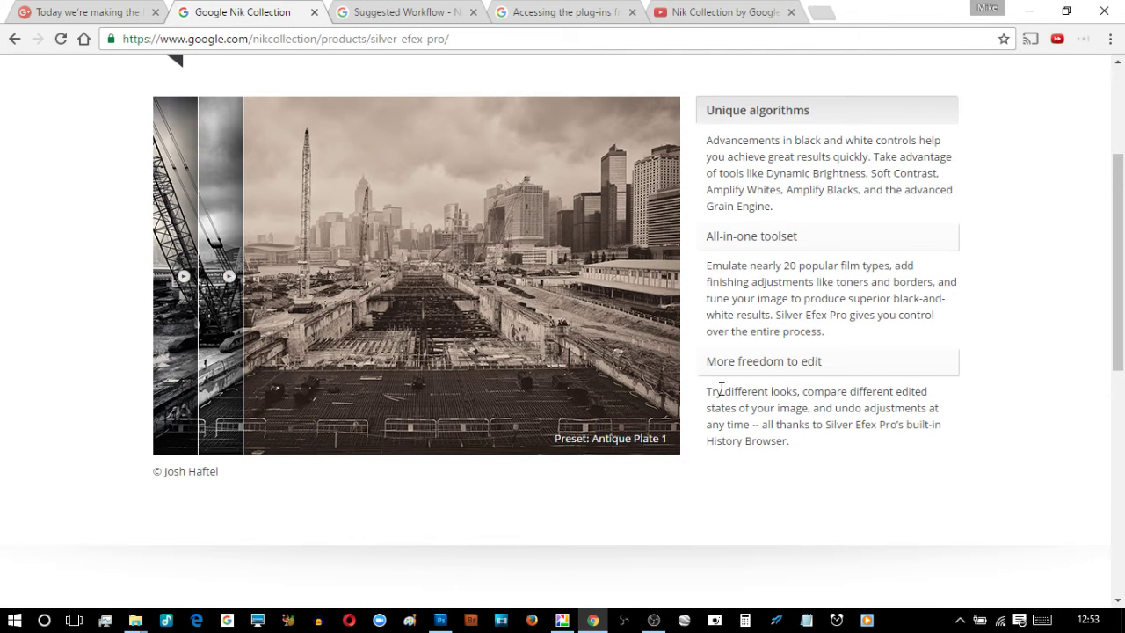
pyautogui.scroll(3, 720, 390)
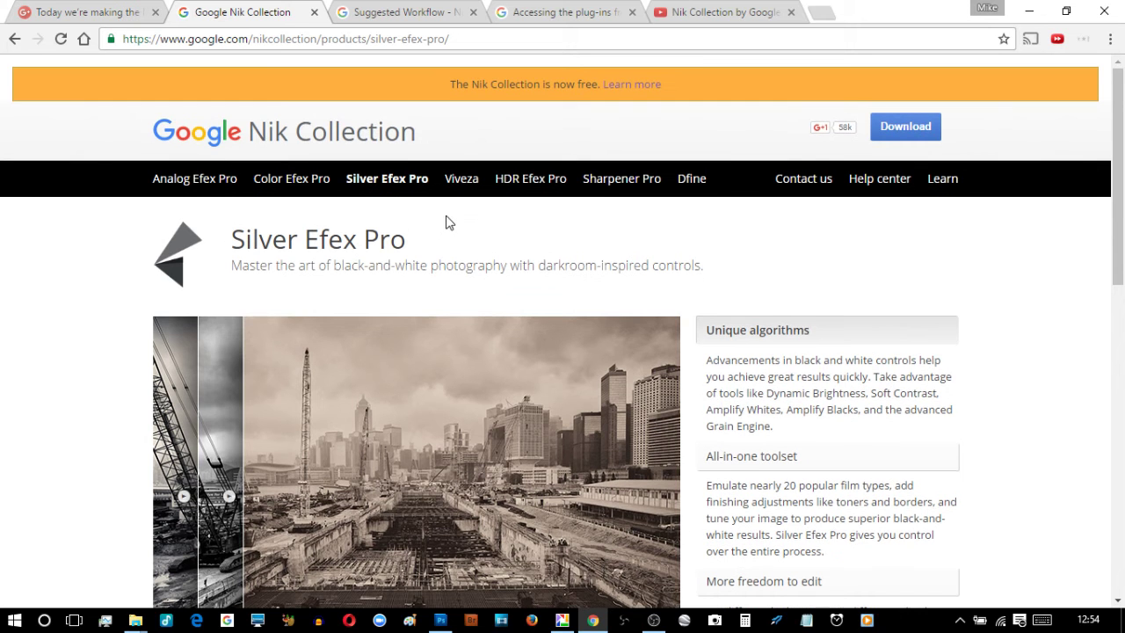
# - Highlight Silver Efex Pro 2 in workflow step 5, review the plug-in access page, then show YouTube playlists
pyautogui.click(405, 14)
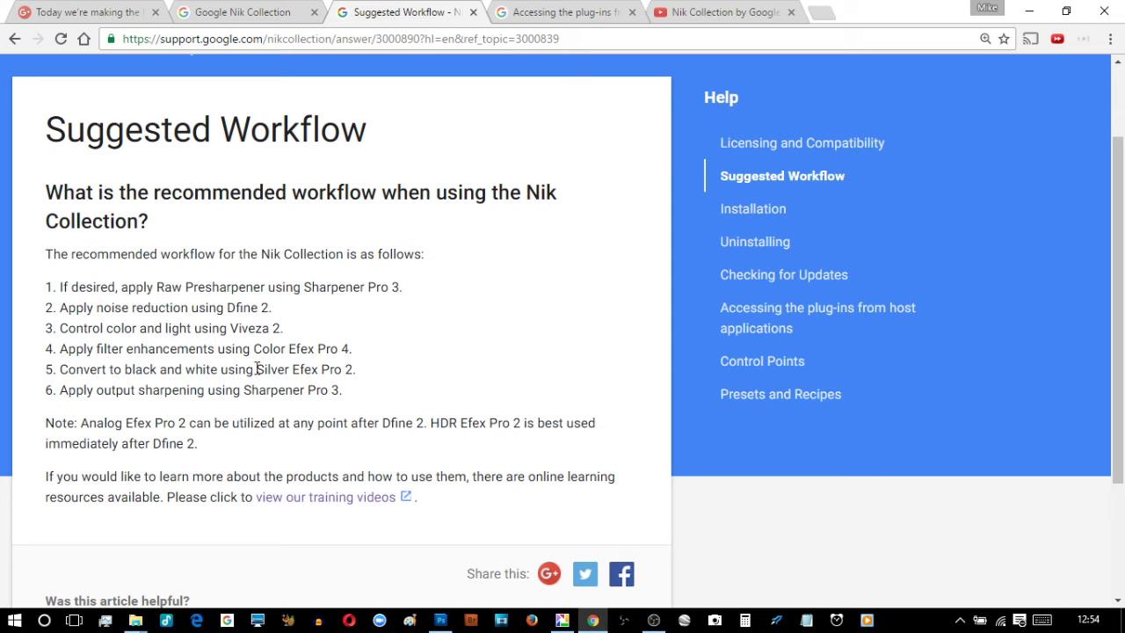
pyautogui.moveTo(256, 369); pyautogui.dragTo(357, 370)
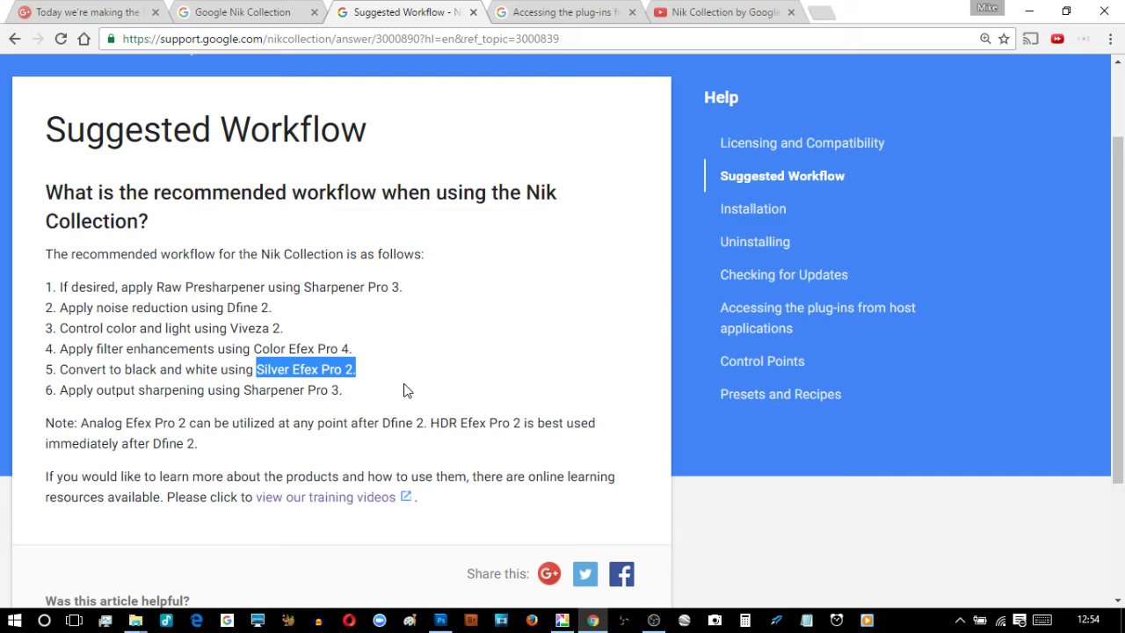
pyautogui.click(527, 12)
pyautogui.scroll(3, 505, 296)
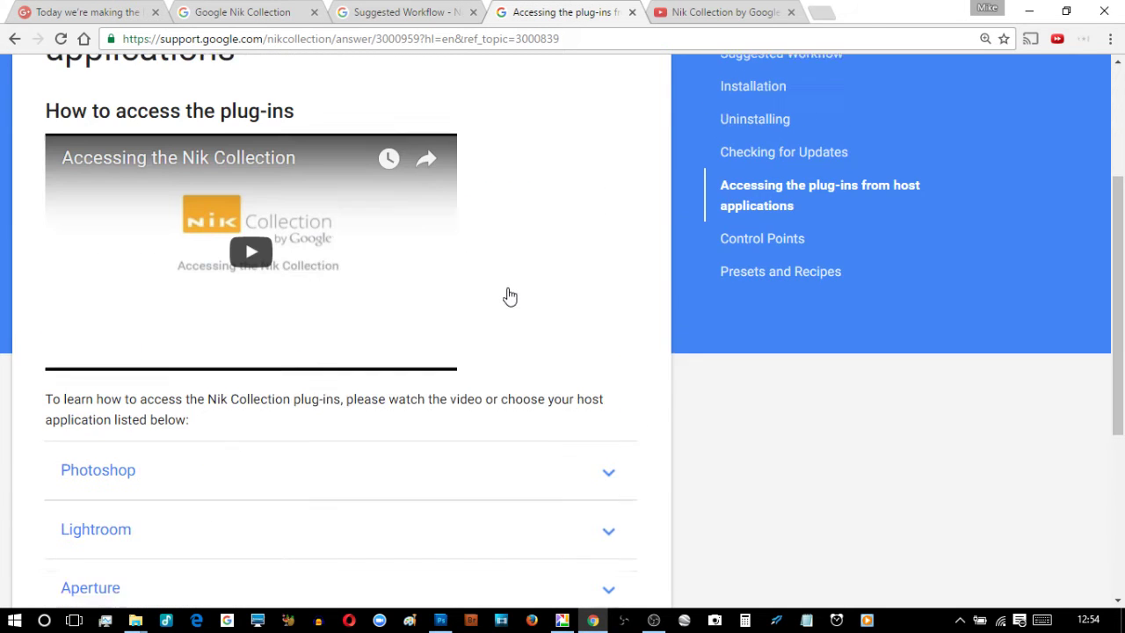
pyautogui.scroll(-3, 507, 295)
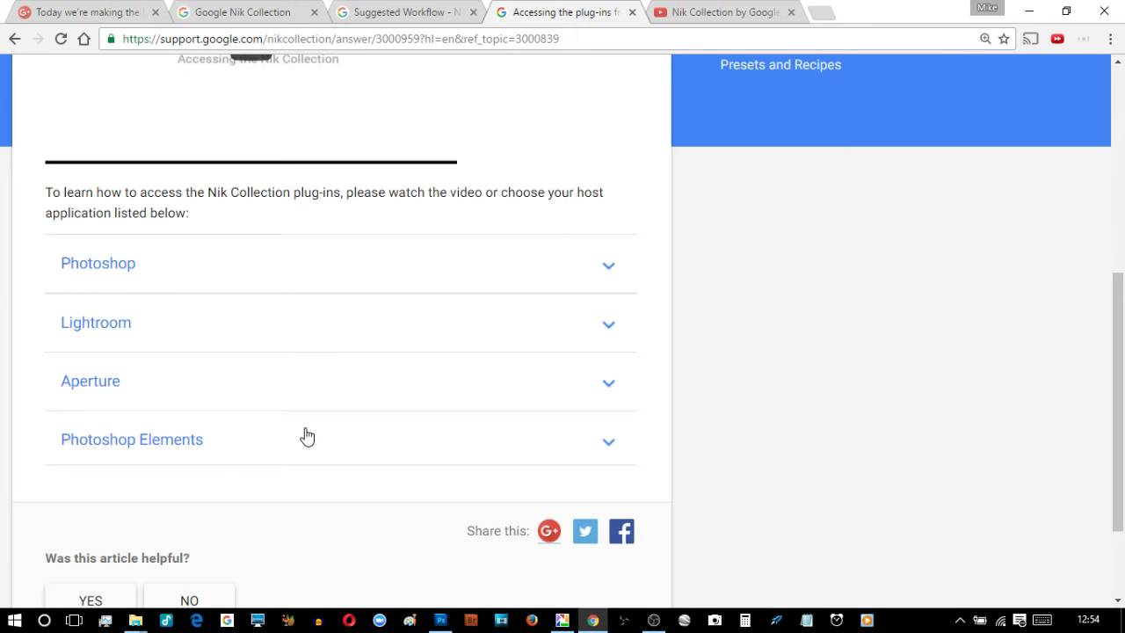
pyautogui.scroll(4, 306, 437)
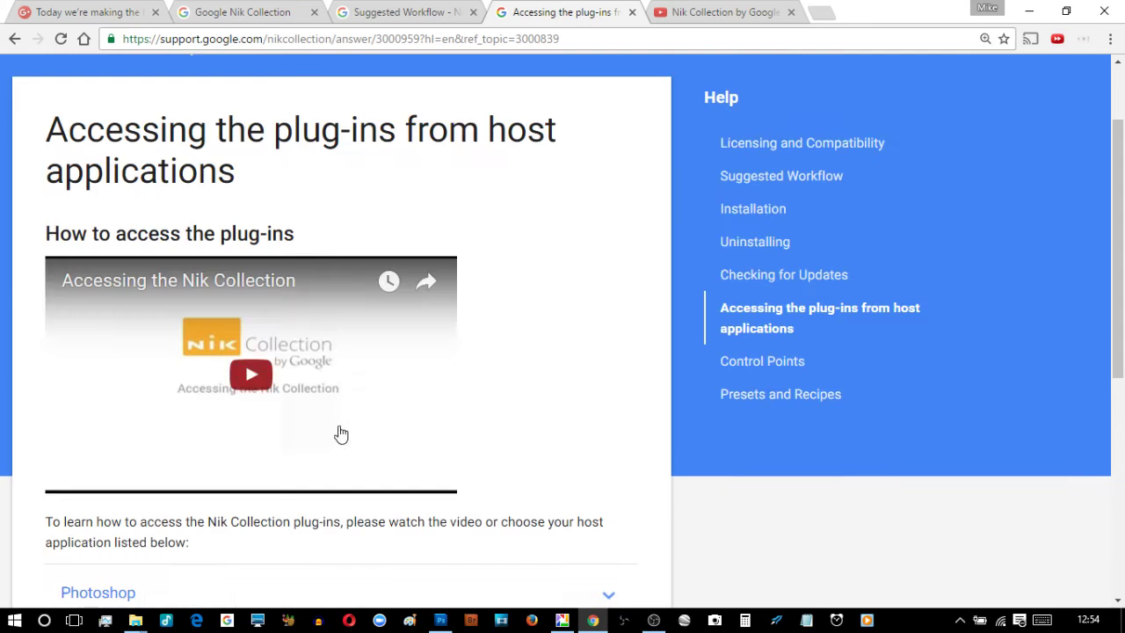
pyautogui.click(696, 13)
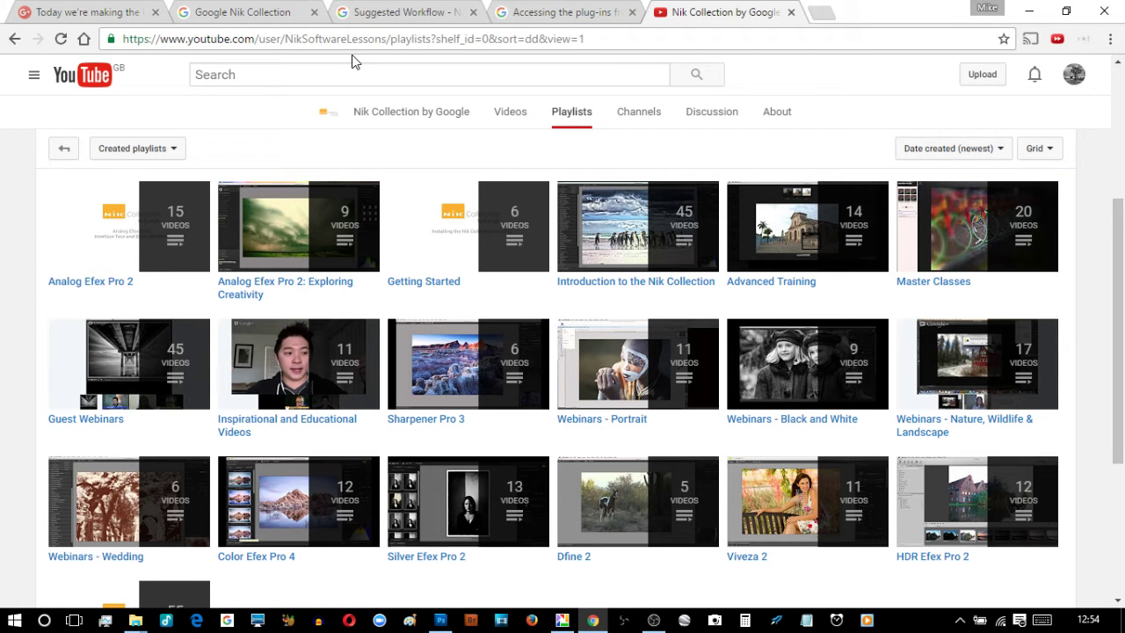
# - Highlight the channel user name in the YouTube address, then close all the Chrome tabs
pyautogui.moveTo(285, 39); pyautogui.dragTo(387, 38)
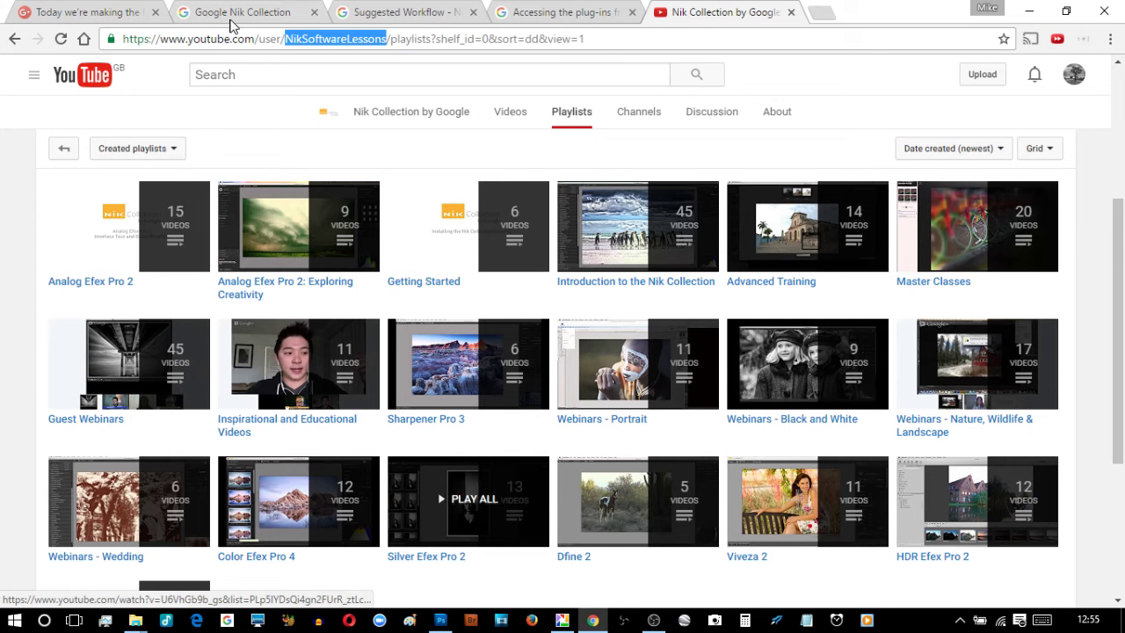
pyautogui.click(407, 13)
pyautogui.click(631, 12)
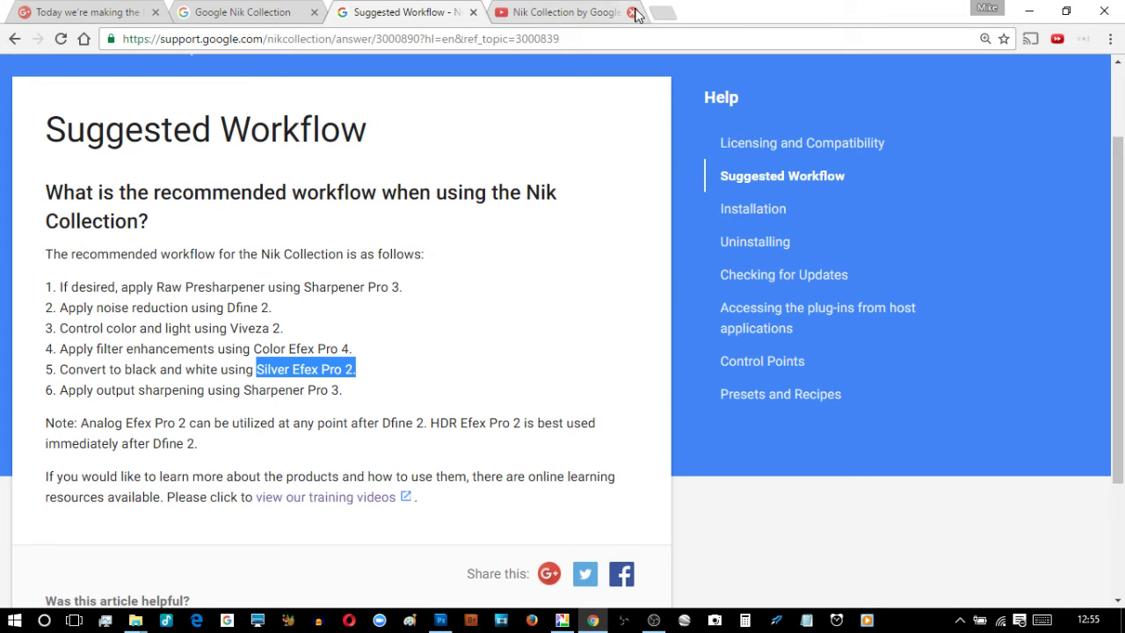
pyautogui.click(631, 13)
pyautogui.click(314, 12)
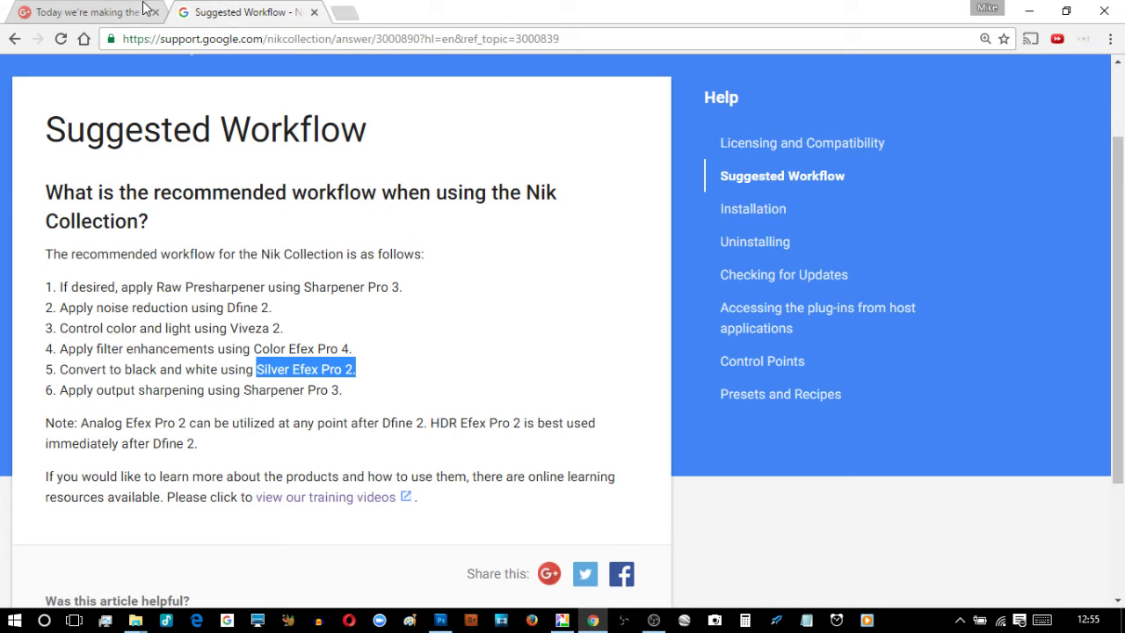
pyautogui.click(154, 13)
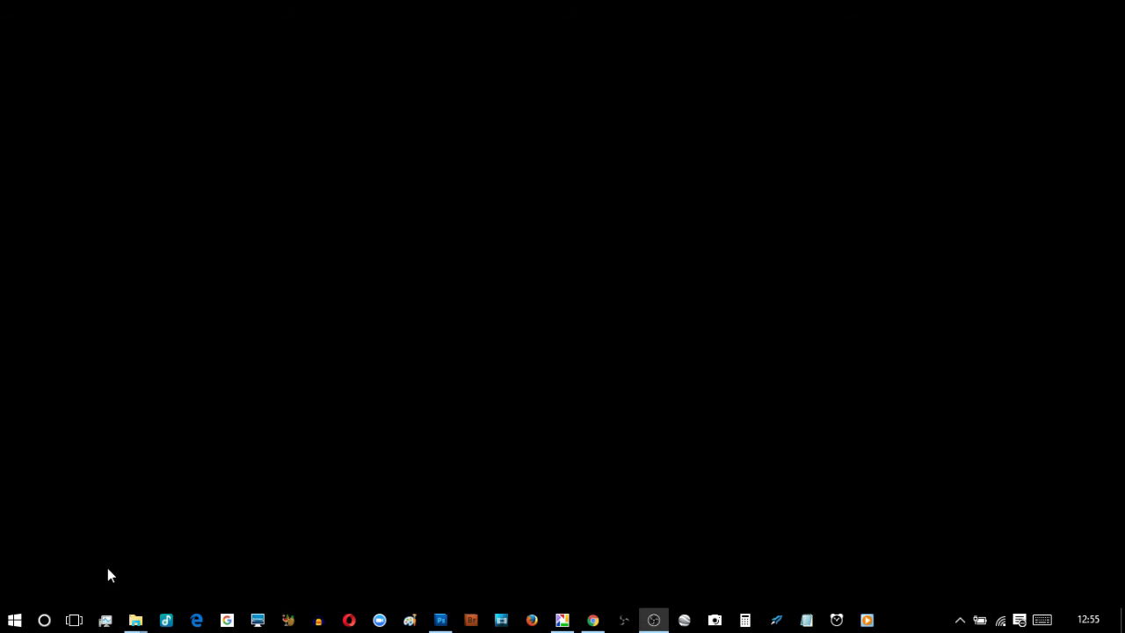
# - Switch to the File Explorer window listing the Nik Collection plug-in folders
pyautogui.click(99, 583)
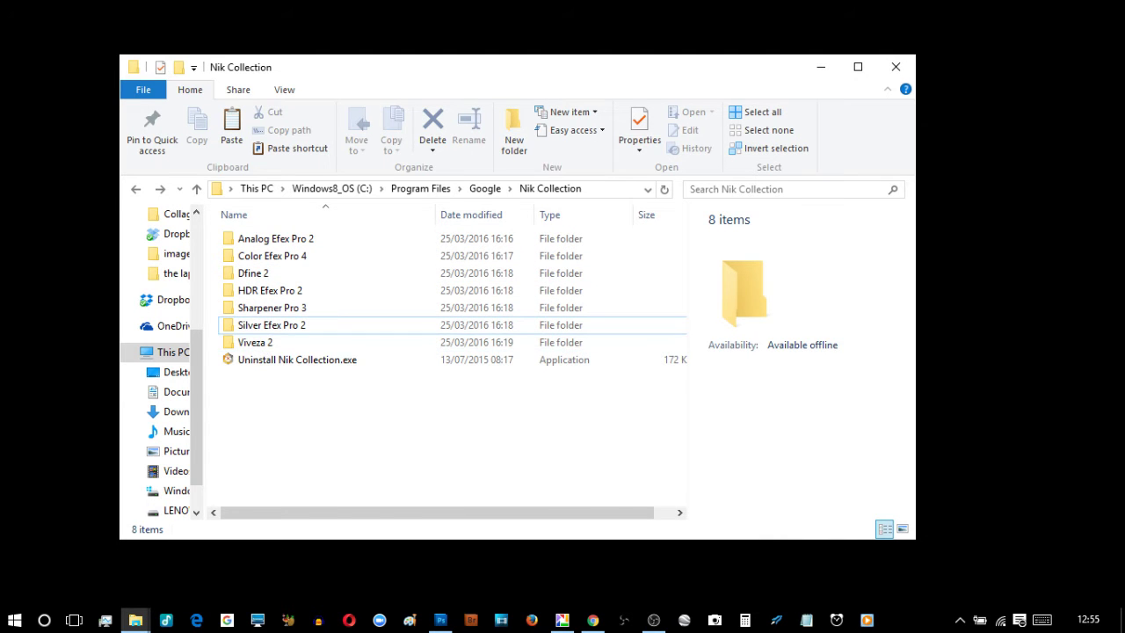
# - Open the Silver Efex Pro 2 folder and run Silver Efex Pro 2.exe standalone
pyautogui.click(653, 620)
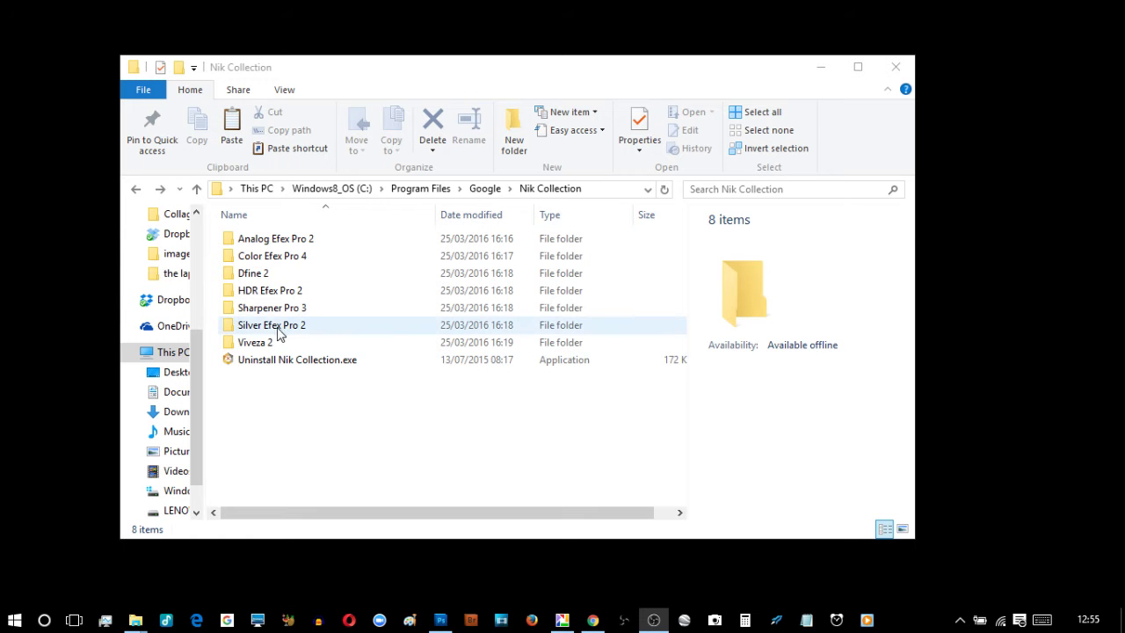
pyautogui.click(278, 331)
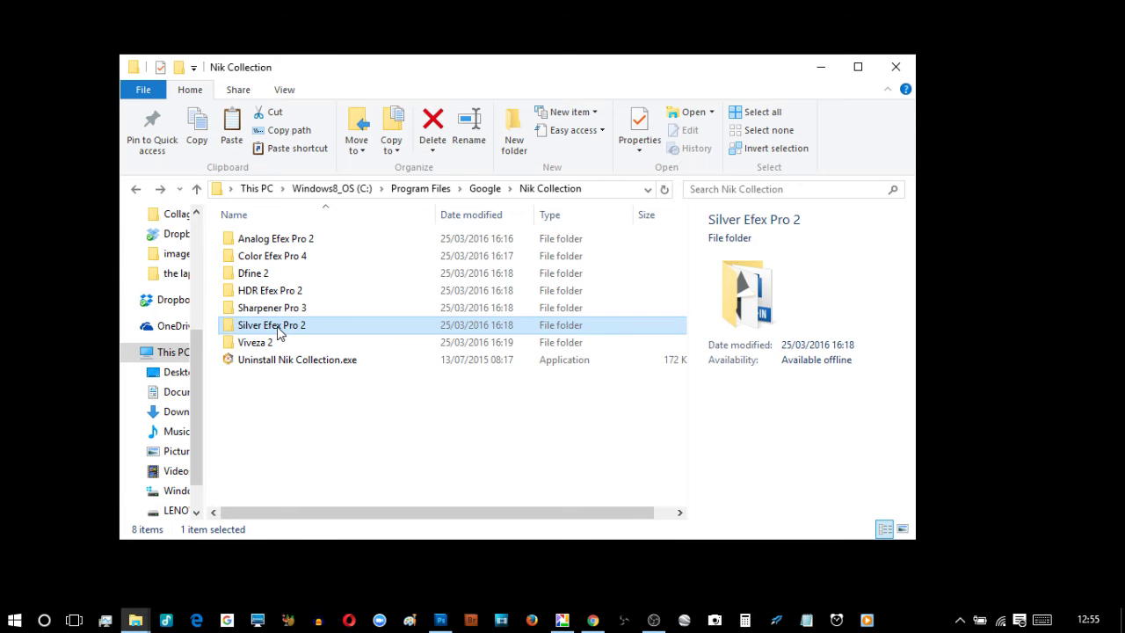
pyautogui.doubleClick(278, 330)
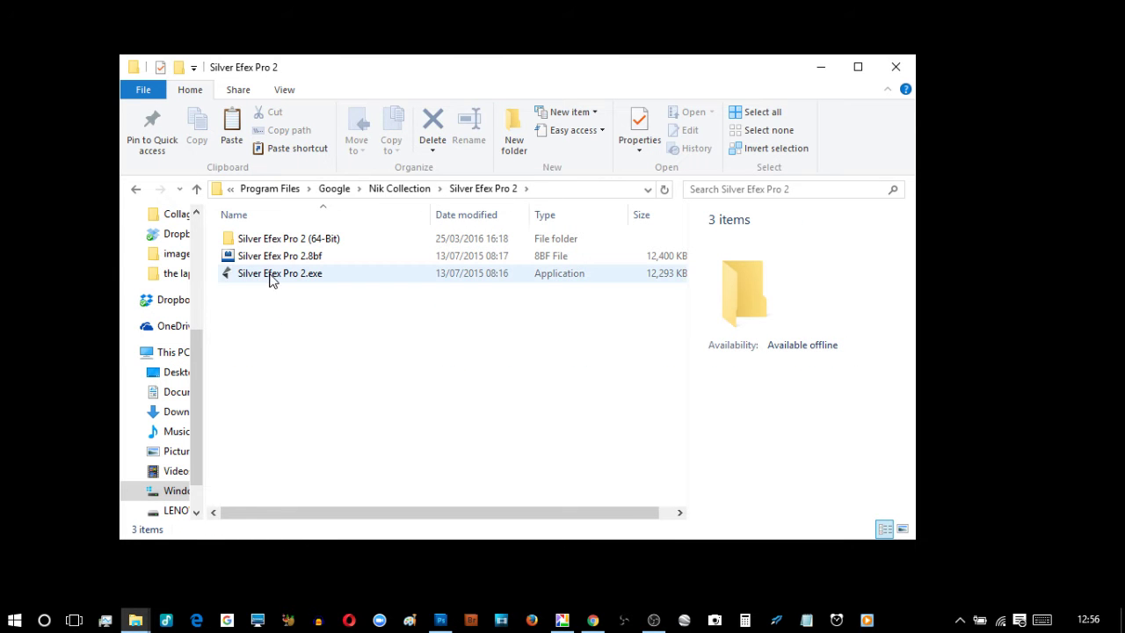
pyautogui.click(295, 279)
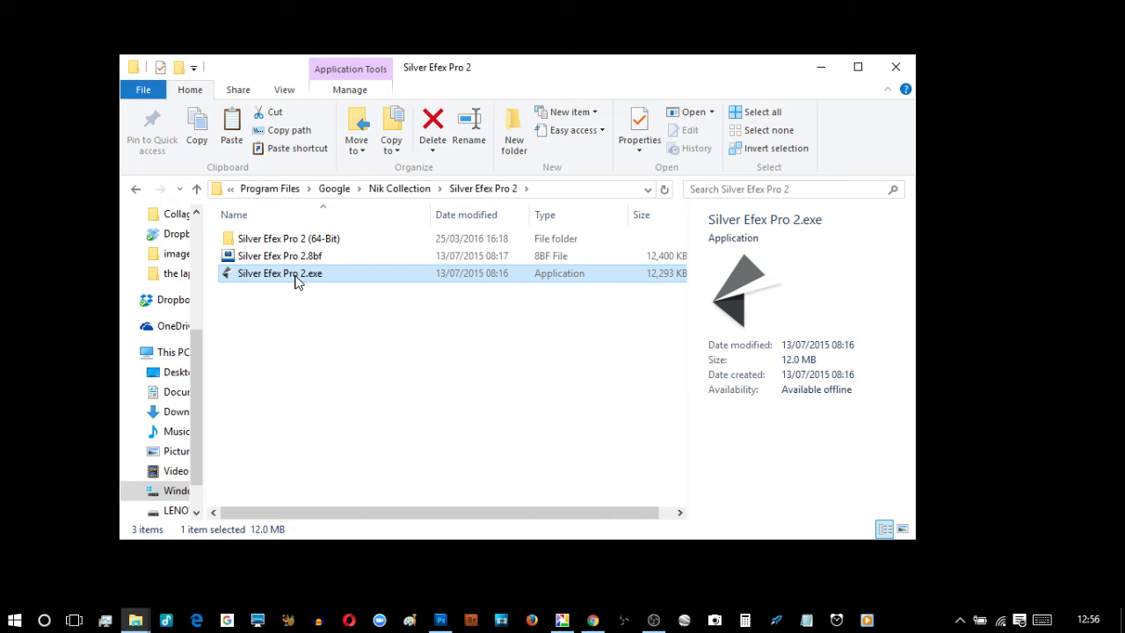
pyautogui.doubleClick(295, 280)
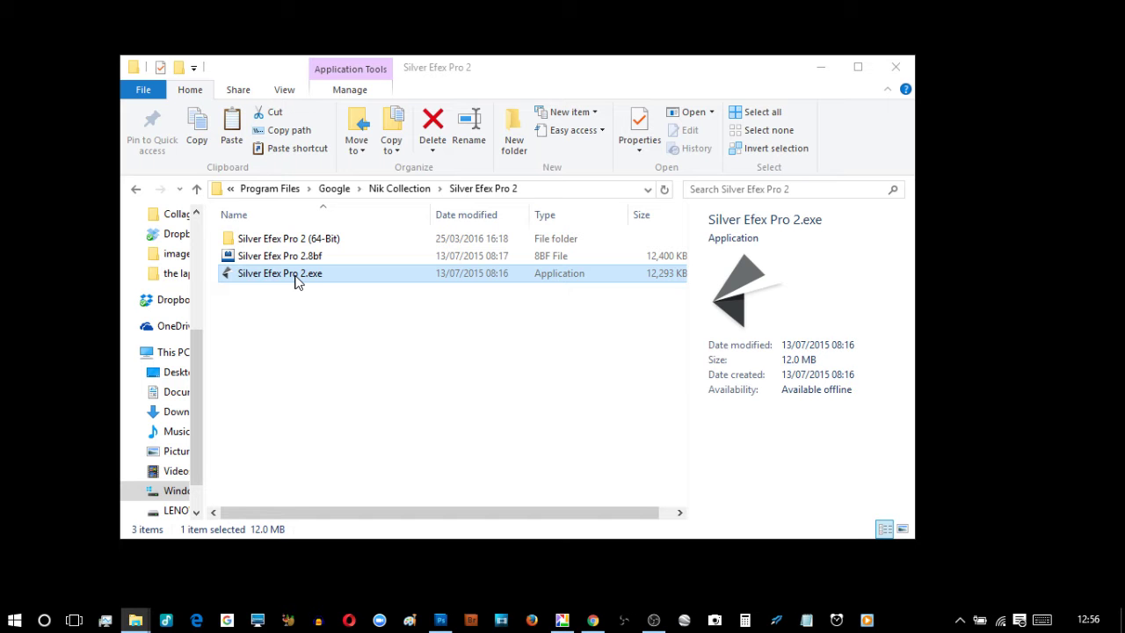
pyautogui.click(296, 281)
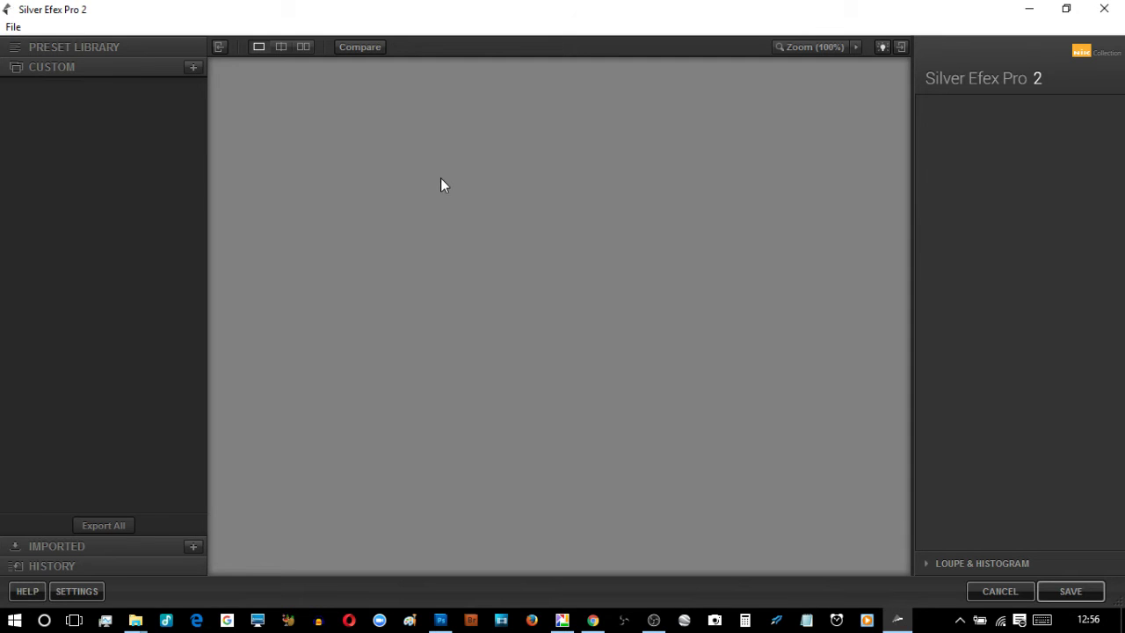
pyautogui.click(12, 31)
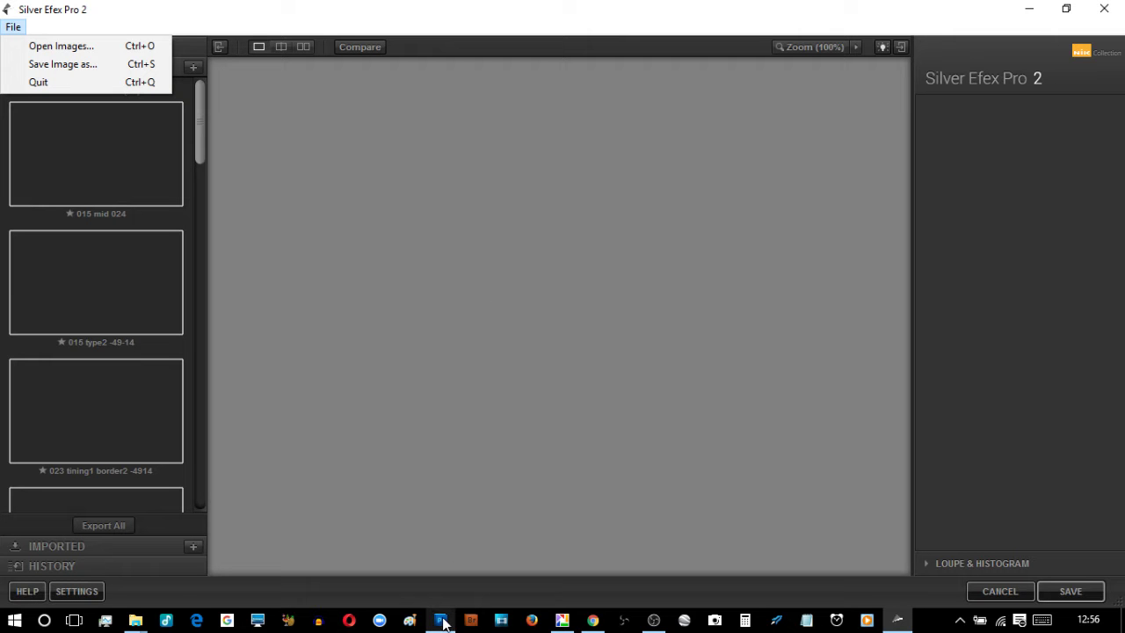
pyautogui.moveTo(440, 619)
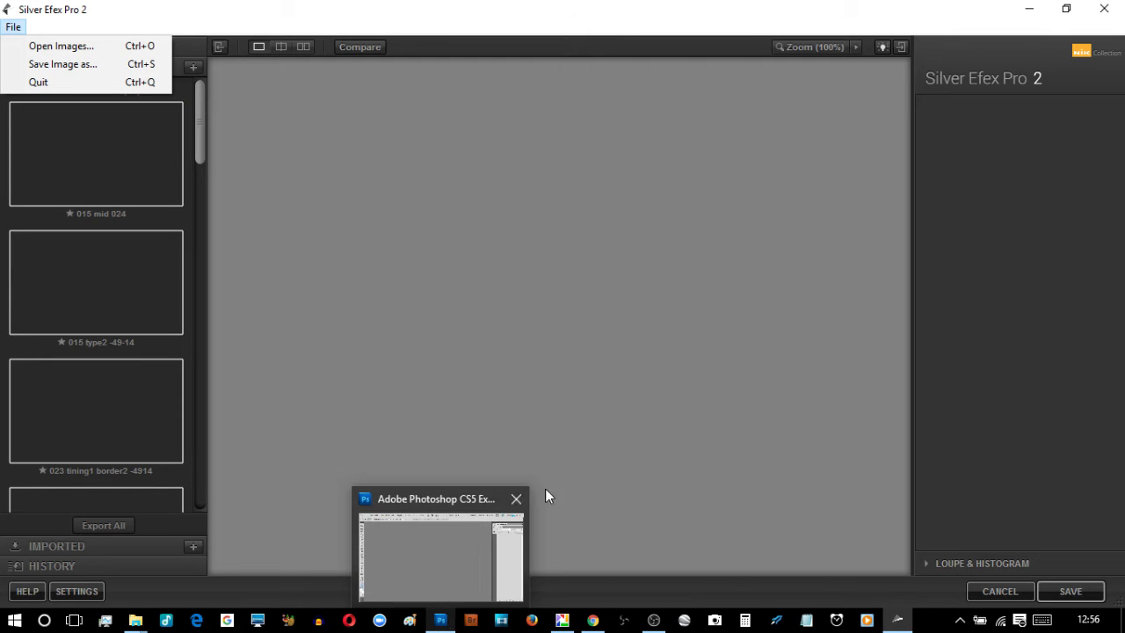
pyautogui.click(1113, 12)
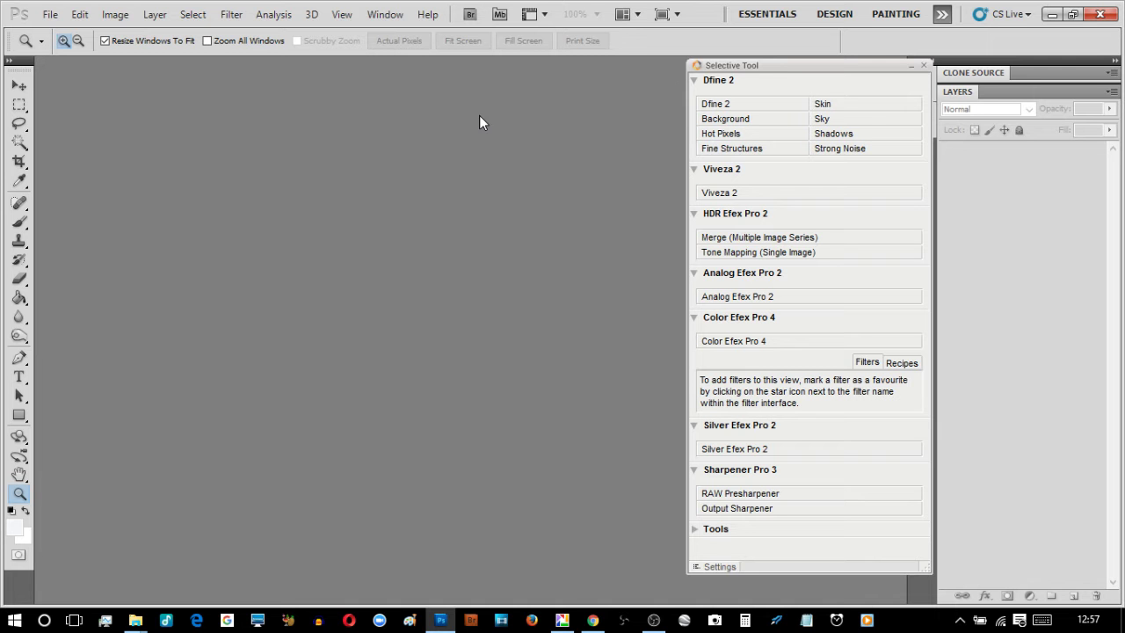
# - Undock the Selective Tool panel so the Nik filters launcher floats over the workspace
pyautogui.moveTo(721, 66); pyautogui.dragTo(691, 52)
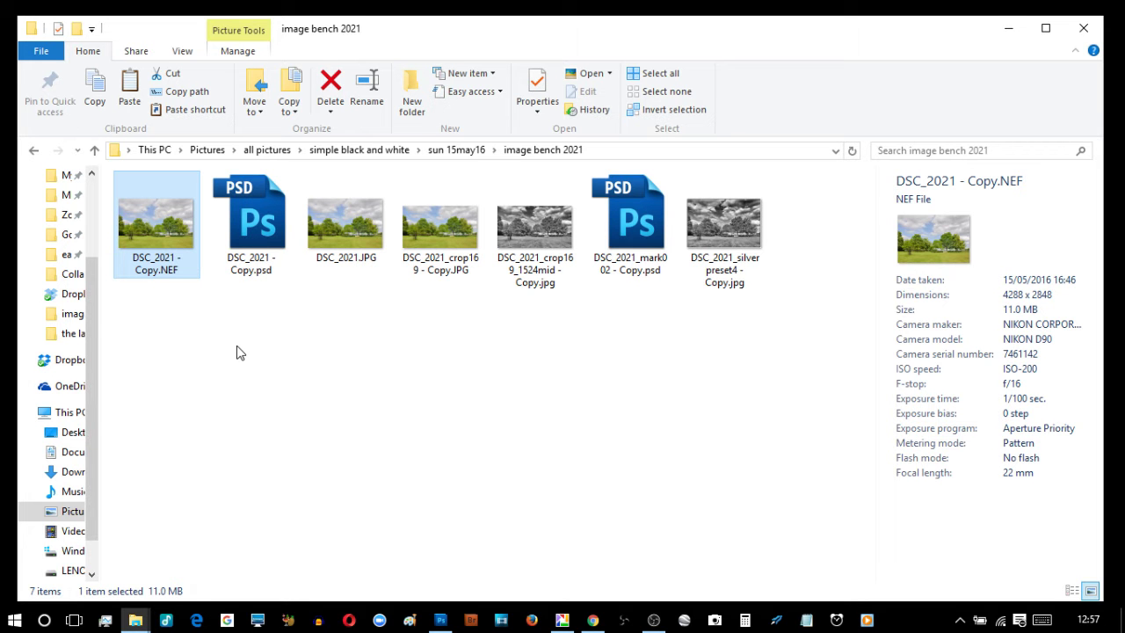
# - Open DSC_2021 - Copy.NEF full-size in Picasa Photo Viewer
pyautogui.doubleClick(166, 223)
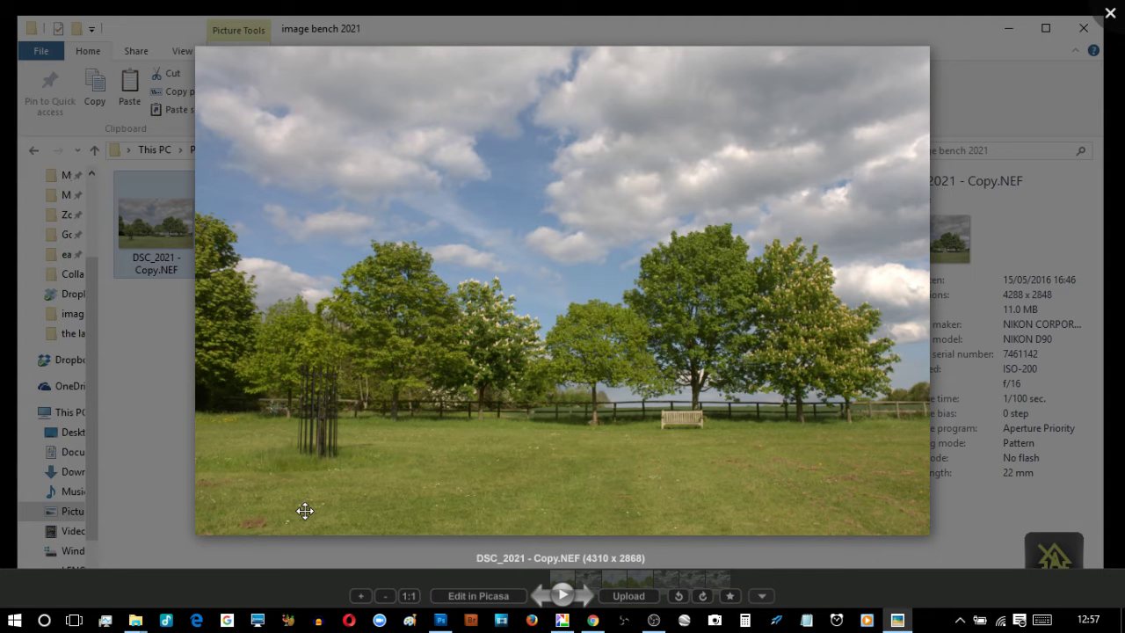
# - Page through the PSD, JPG, 16:9 crop and framed mark002 versions, then close the viewer
pyautogui.click(584, 601)
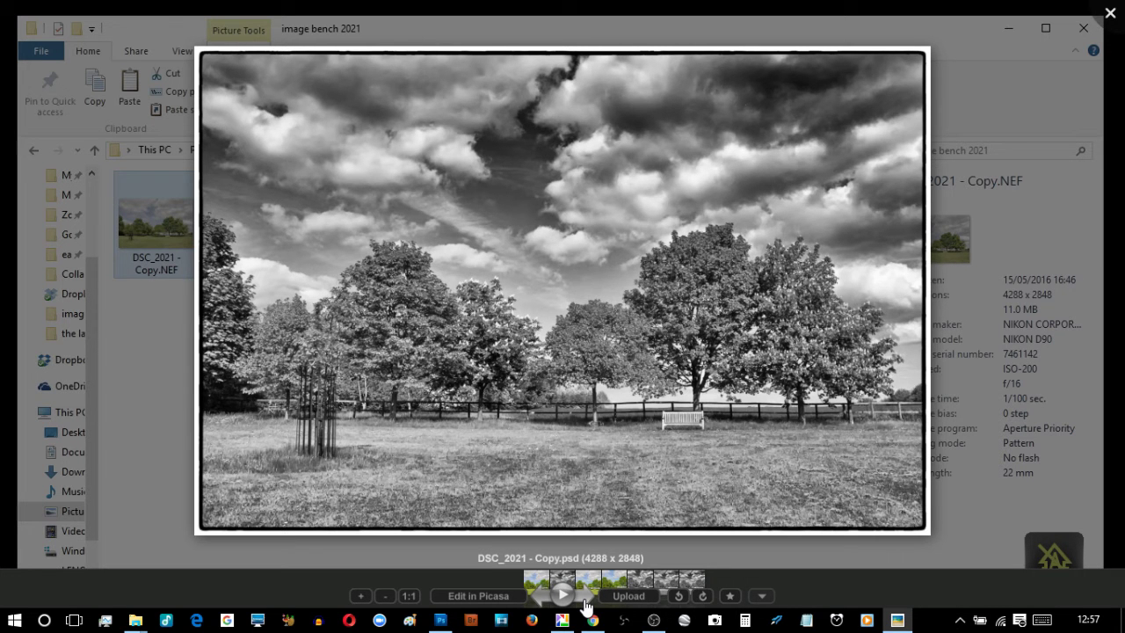
pyautogui.click(586, 603)
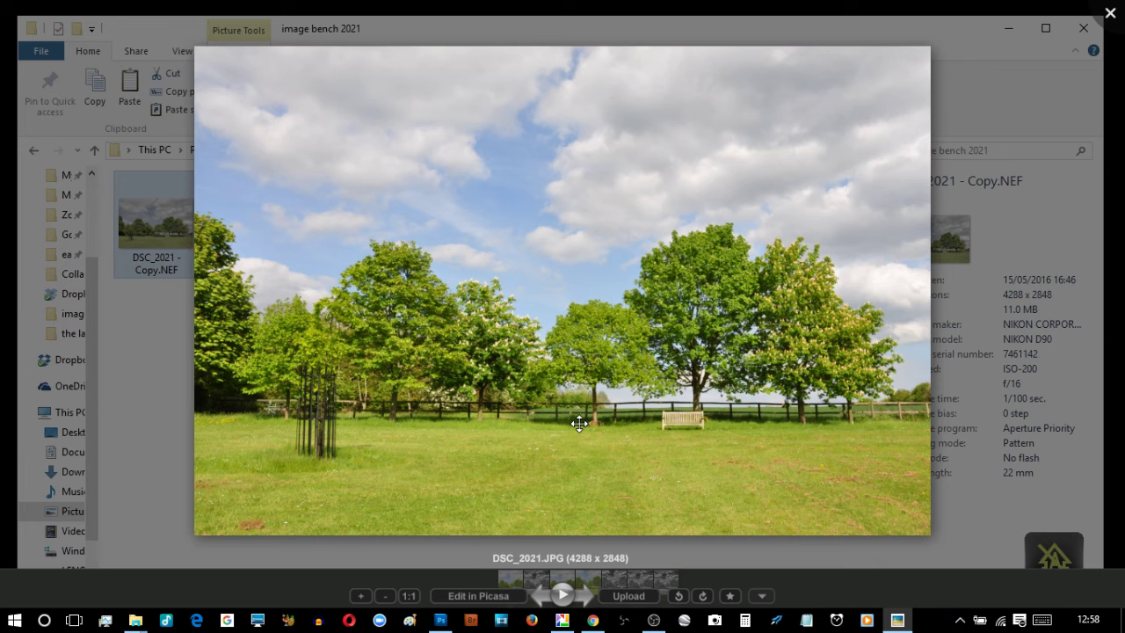
pyautogui.click(588, 597)
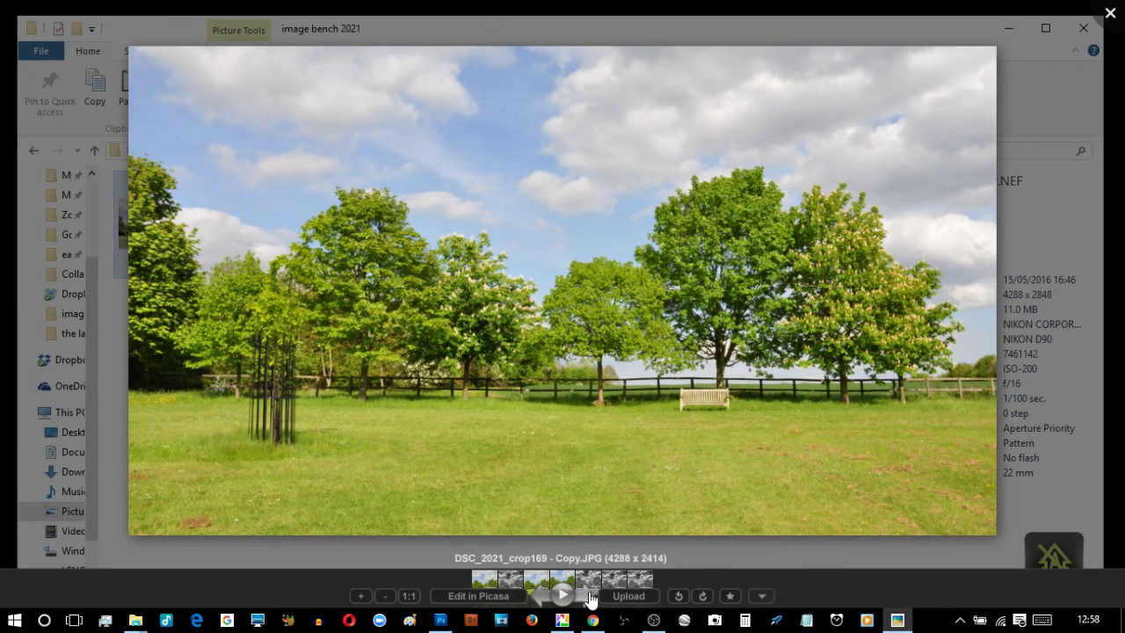
pyautogui.click(588, 597)
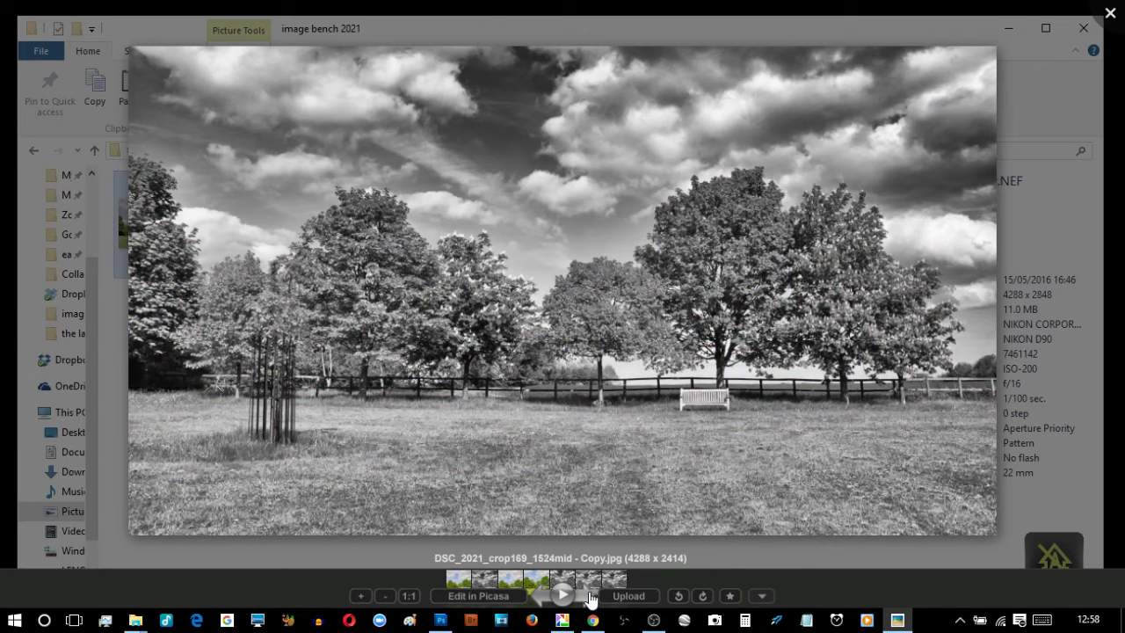
pyautogui.click(585, 597)
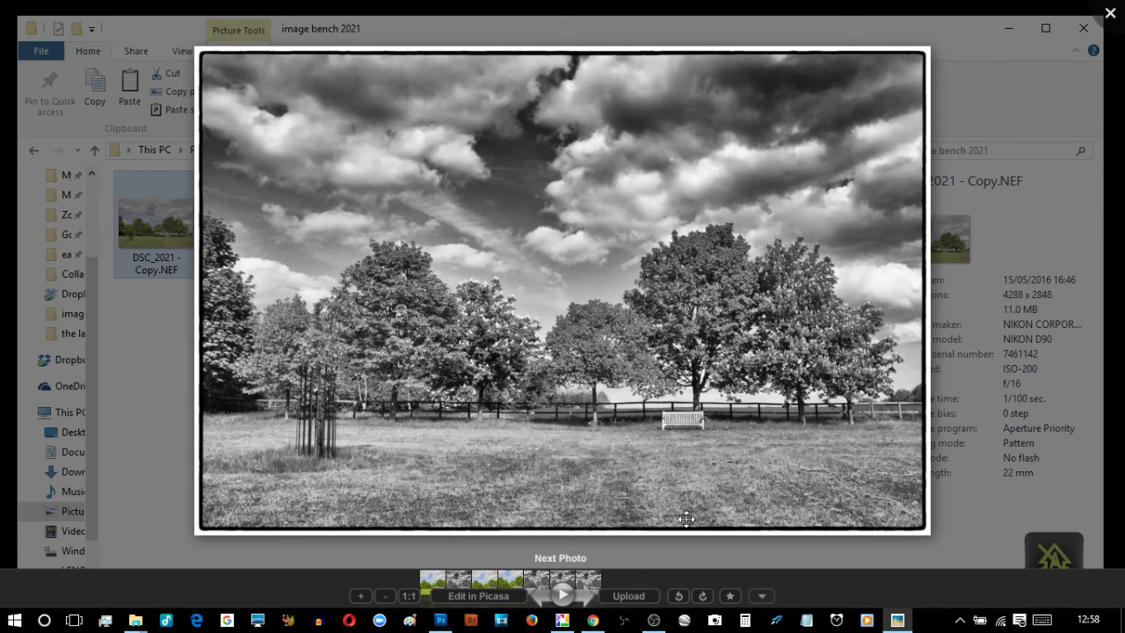
pyautogui.click(1110, 16)
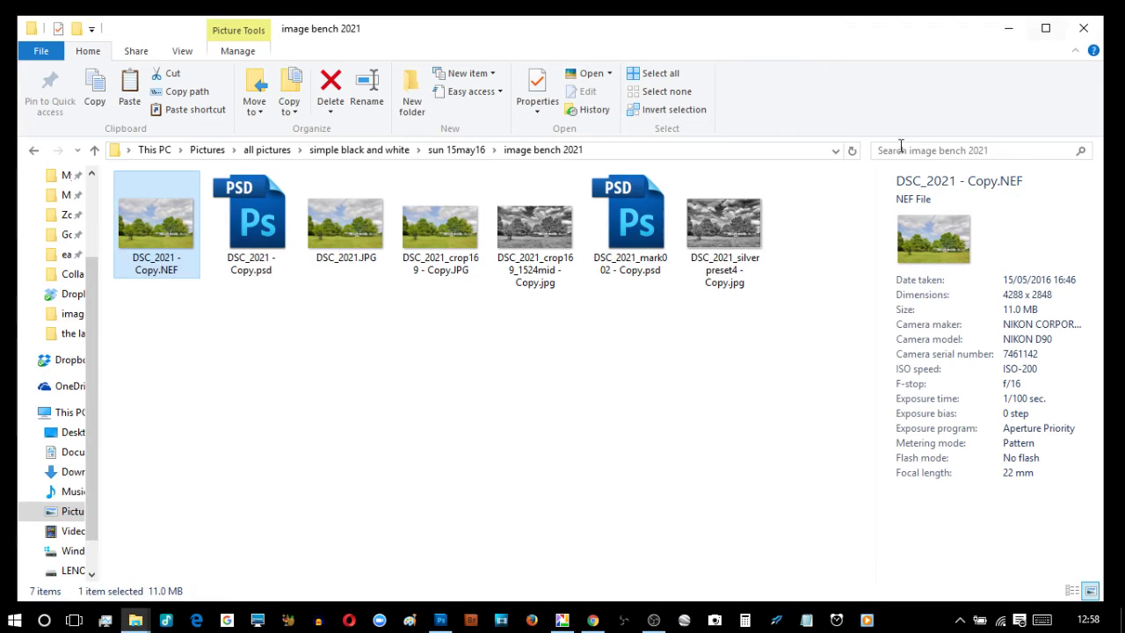
# - Drag DSC_2021.JPG from the image bench 2021 folder into Photoshop to open it
pyautogui.moveTo(562, 40); pyautogui.dragTo(682, 94)
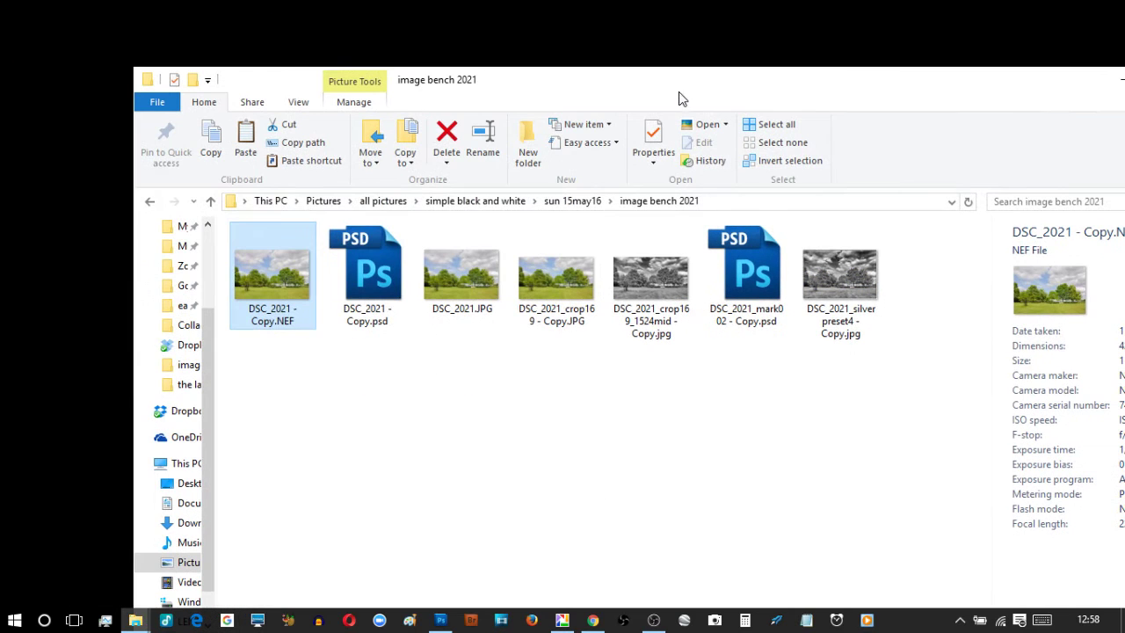
pyautogui.click(441, 622)
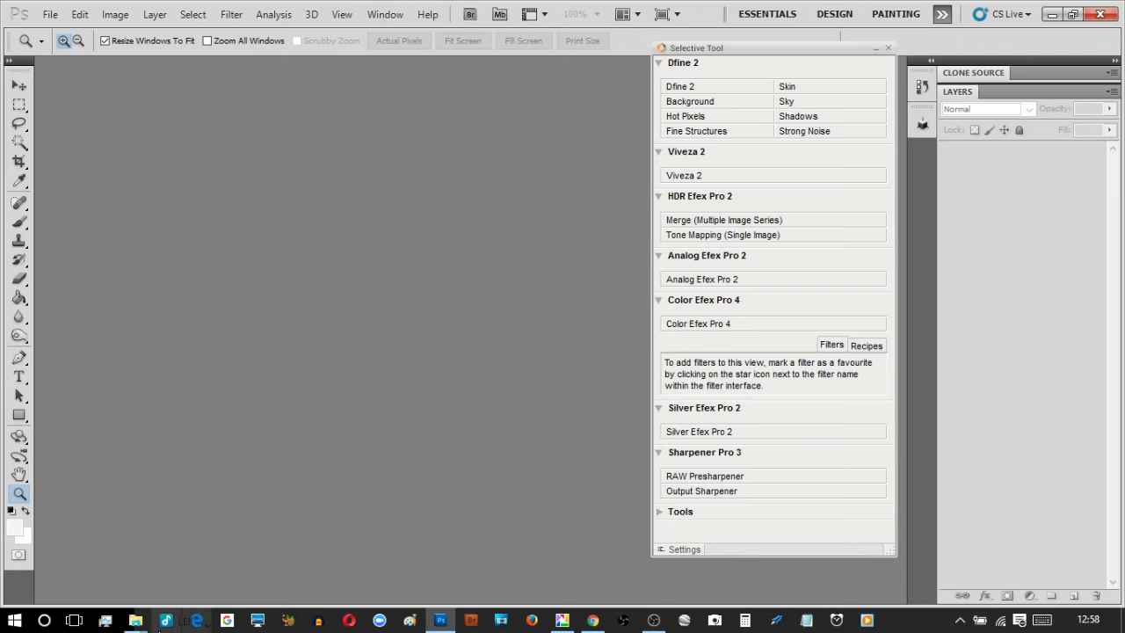
pyautogui.moveTo(138, 626)
pyautogui.click(233, 527)
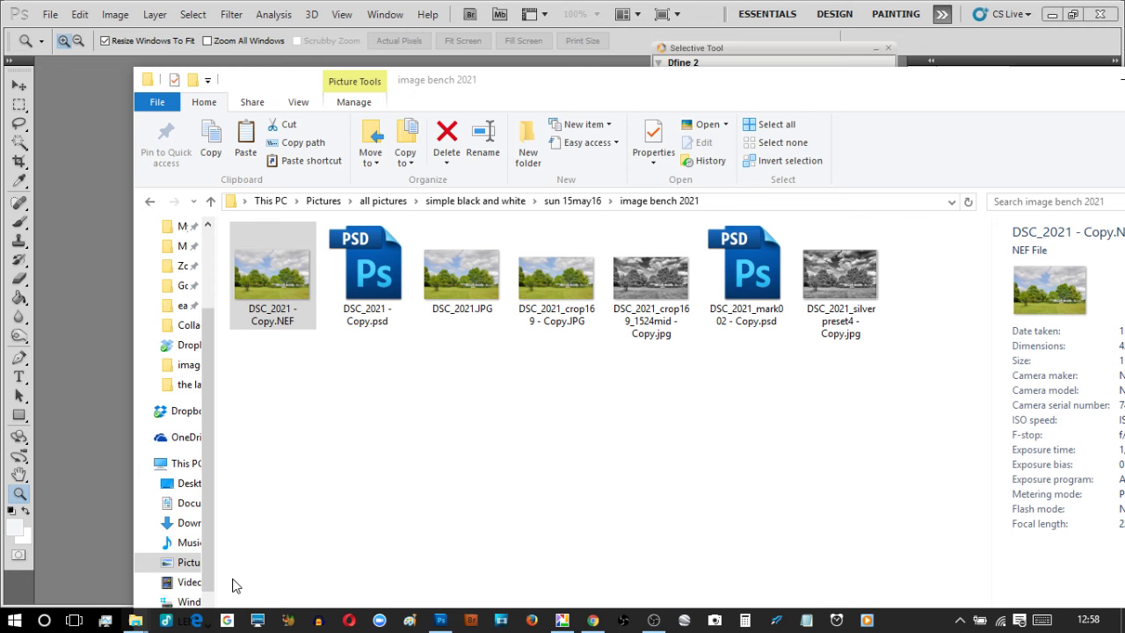
pyautogui.click(480, 286)
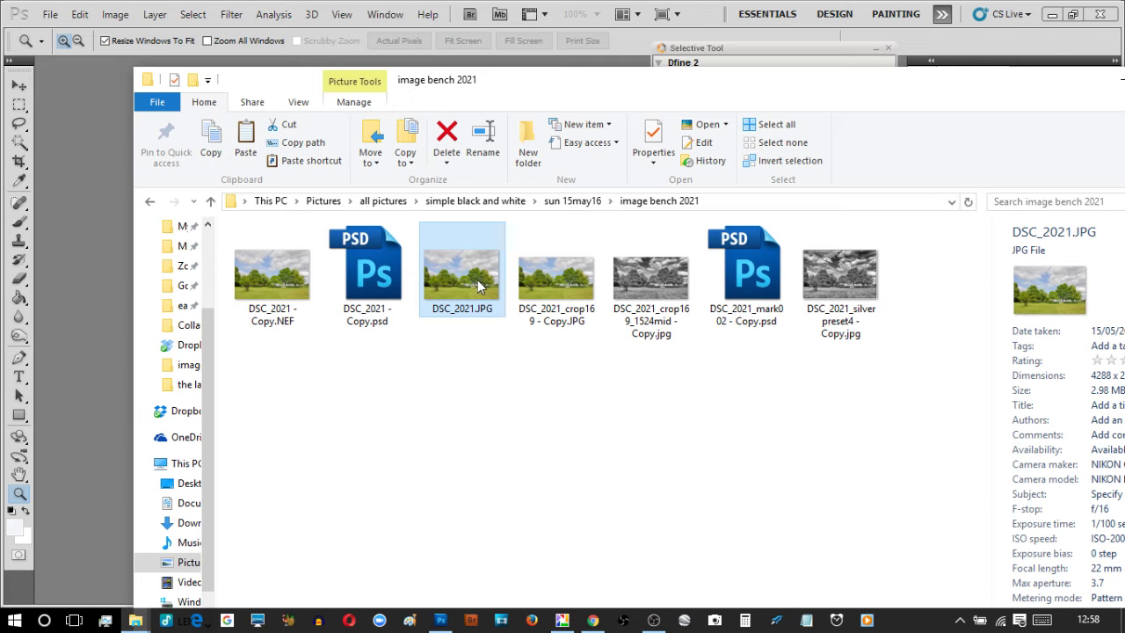
pyautogui.moveTo(480, 286); pyautogui.dragTo(107, 264)
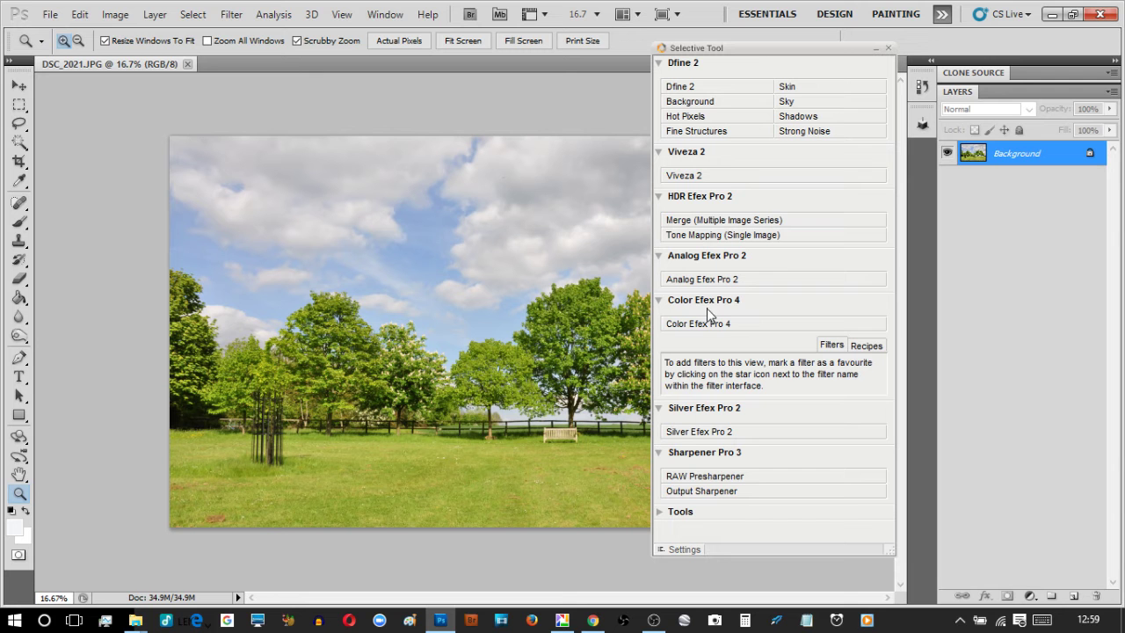
# - Start Silver Efex Pro 2 on DSC_2021.JPG from the Selective Tool panel
pyautogui.click(693, 435)
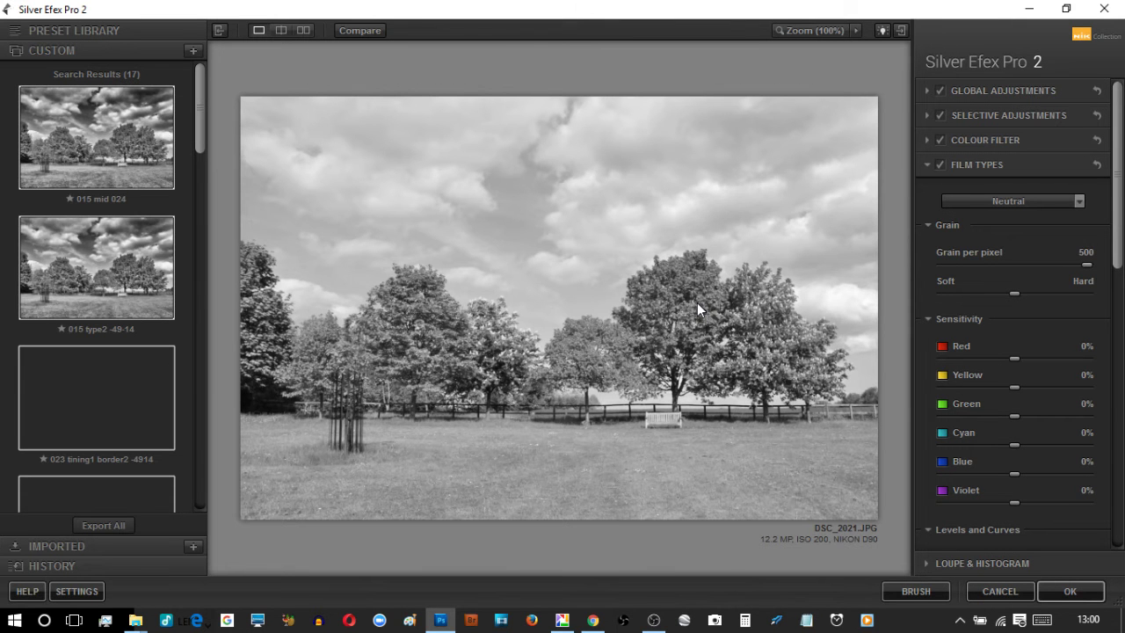
# - Expand the full Preset Library and apply the 003 High Contrast (harsh) preset
pyautogui.click(23, 29)
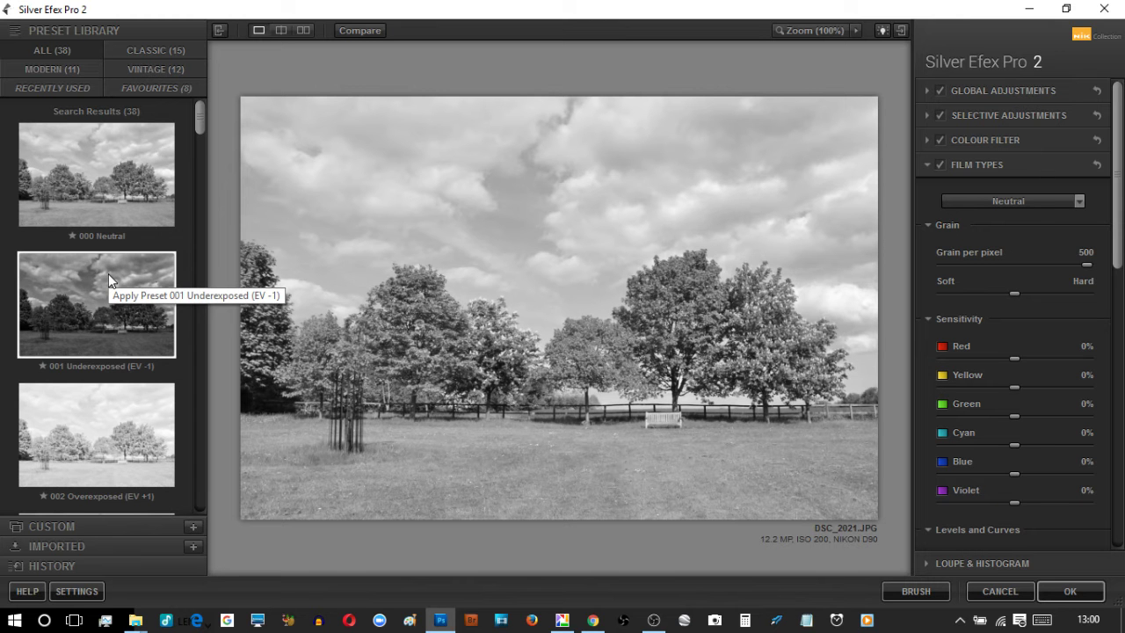
pyautogui.scroll(-1, 109, 274)
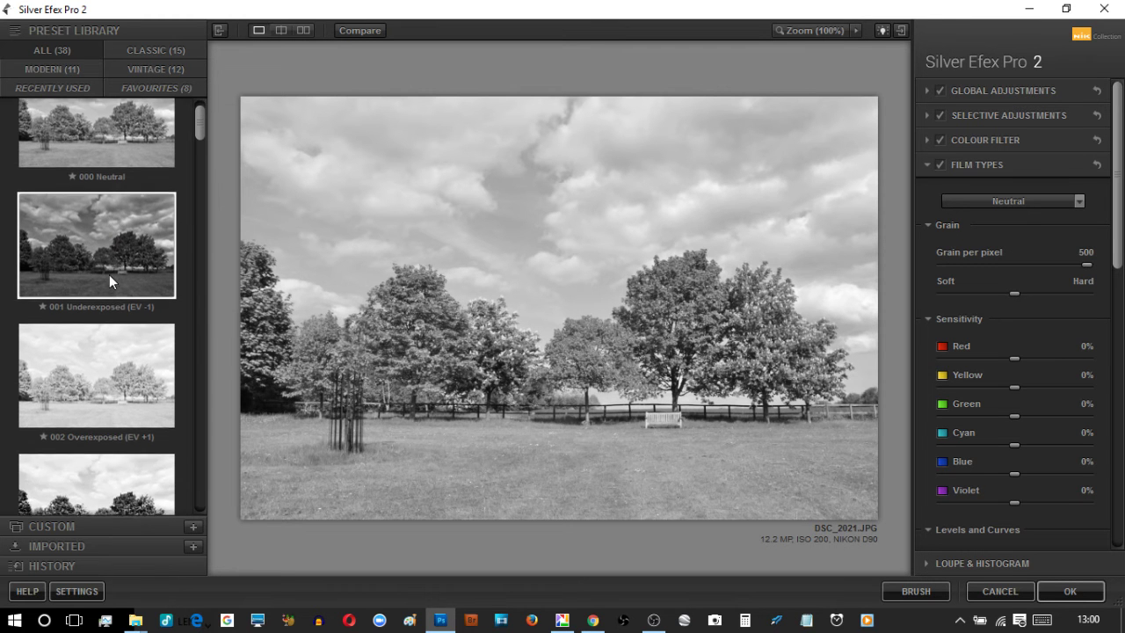
pyautogui.scroll(1, 109, 274)
pyautogui.scroll(-3, 109, 274)
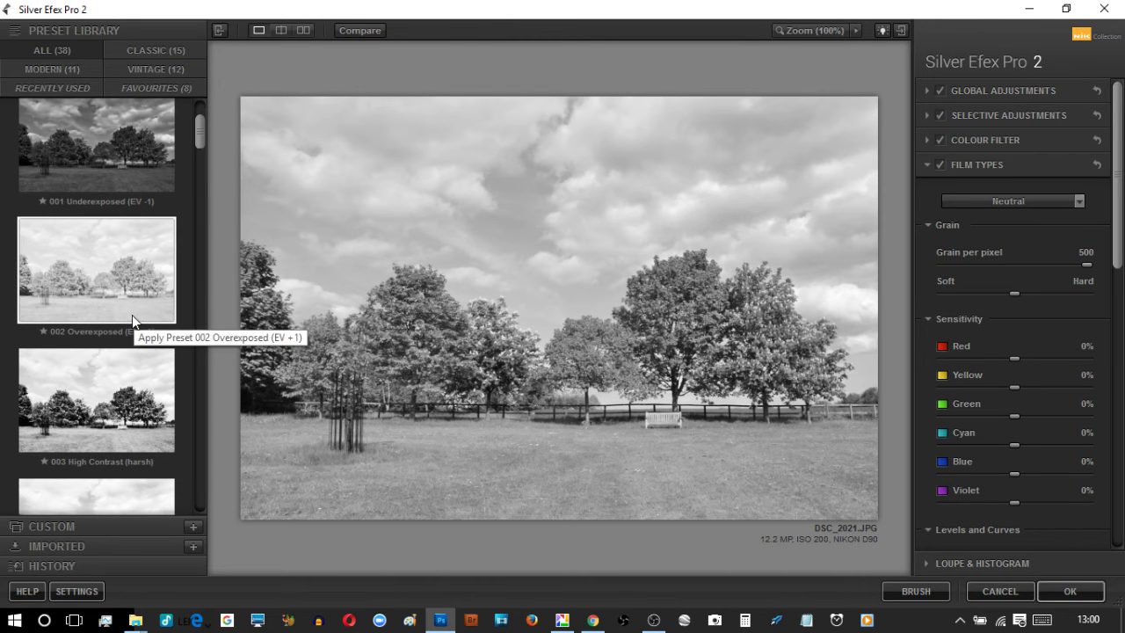
pyautogui.scroll(-2, 131, 314)
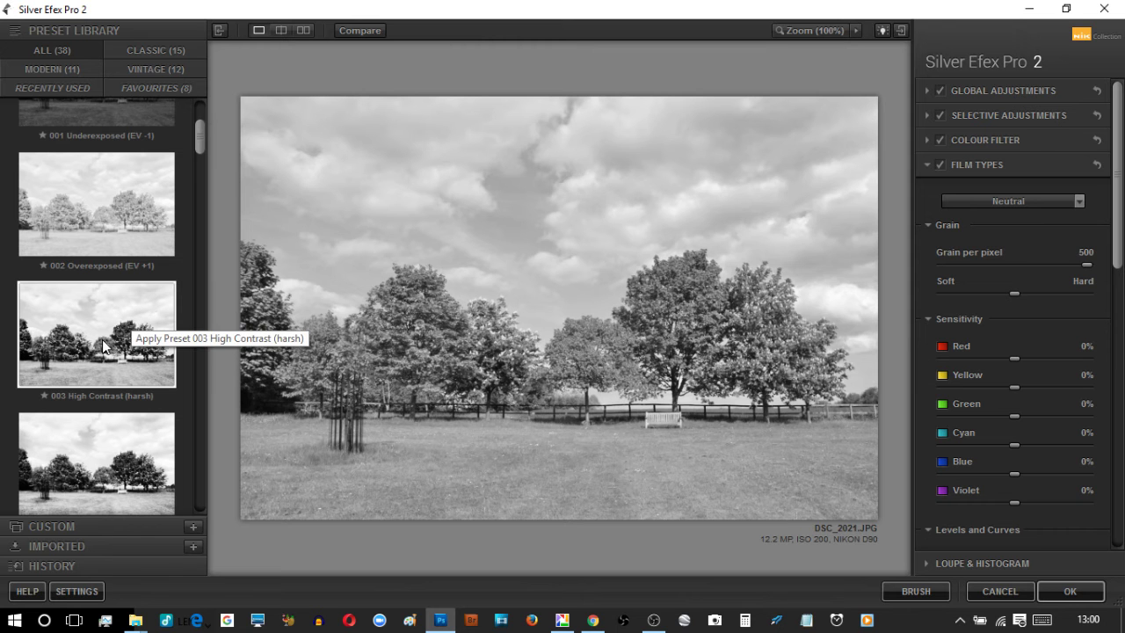
pyautogui.click(102, 339)
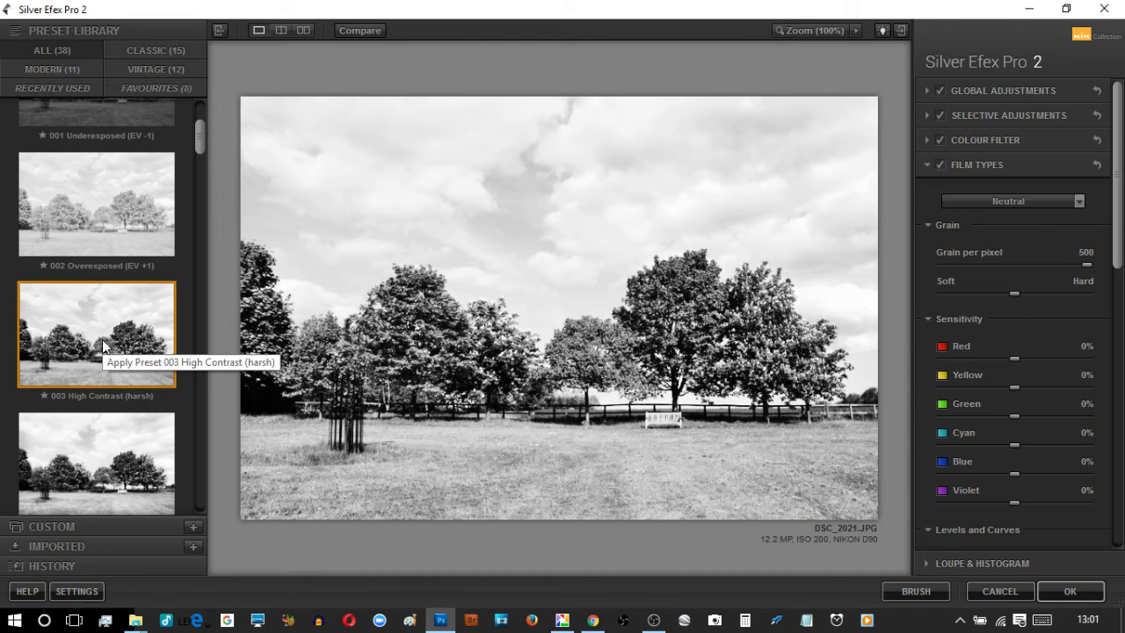
# - Try 005 High Structure (harsh), then settle on the bright vignetted 037 Pinhole preset
pyautogui.scroll(-5, 102, 339)
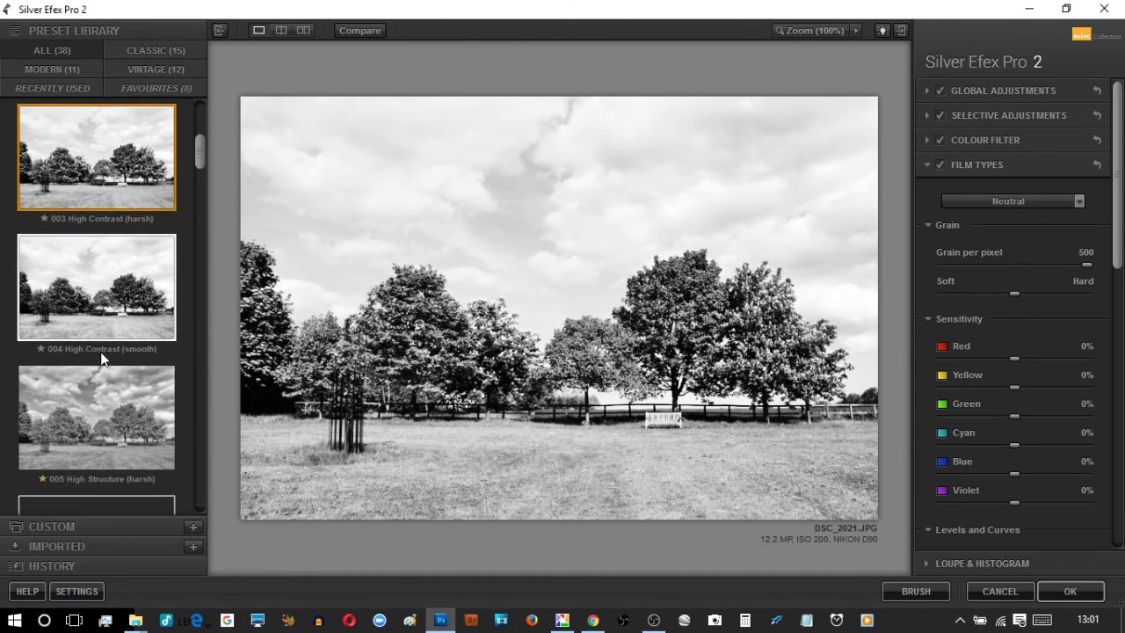
pyautogui.scroll(-6, 100, 352)
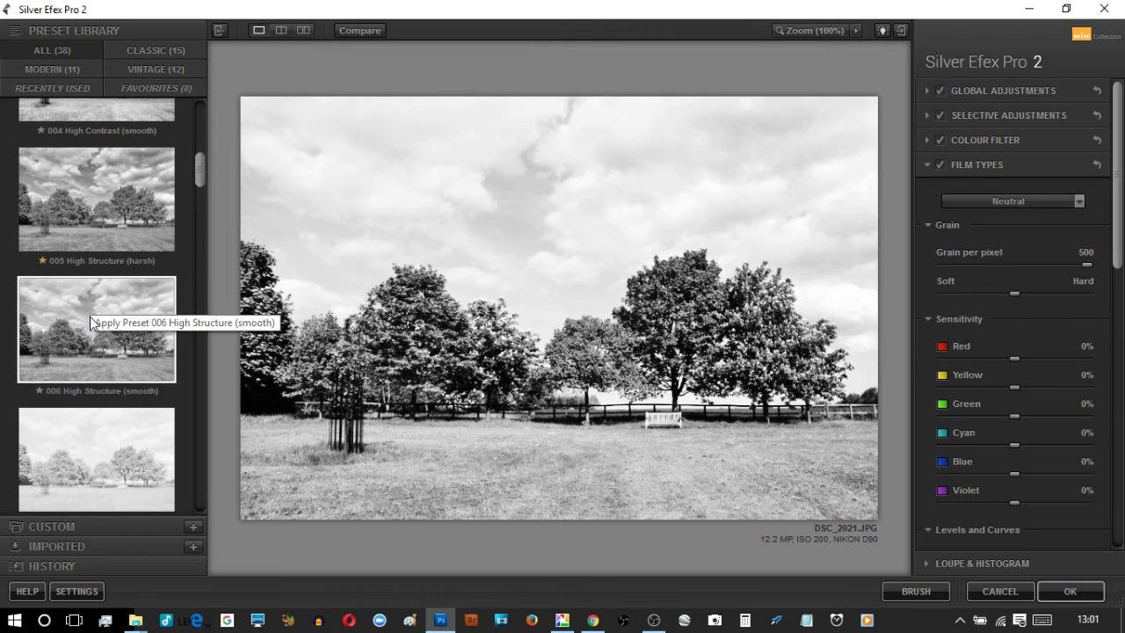
pyautogui.click(86, 208)
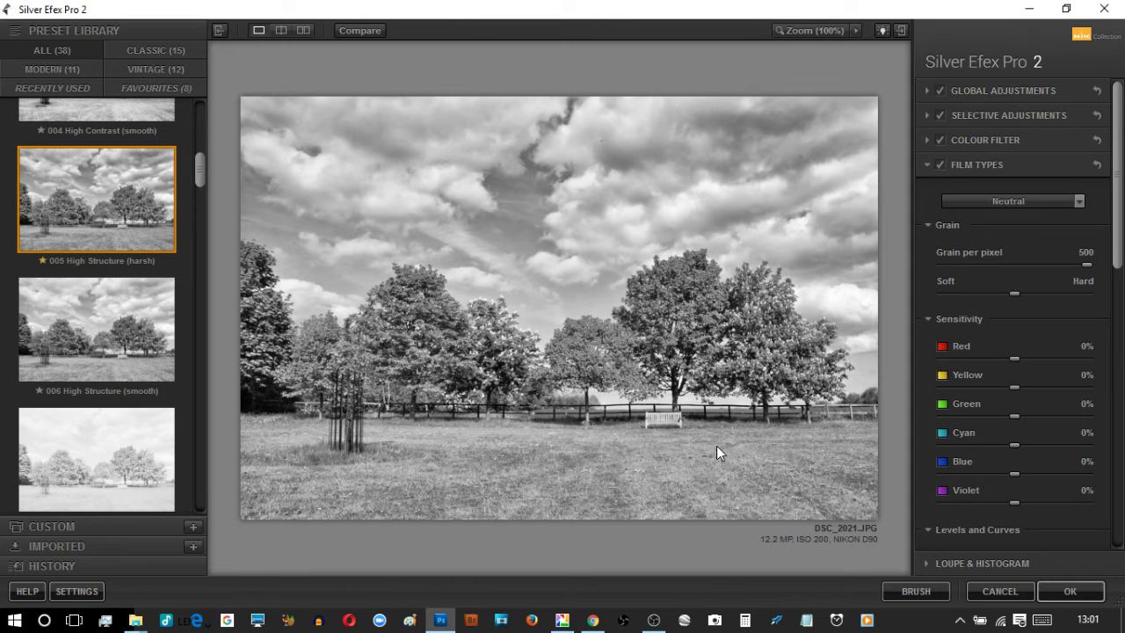
pyautogui.scroll(-3, 112, 339)
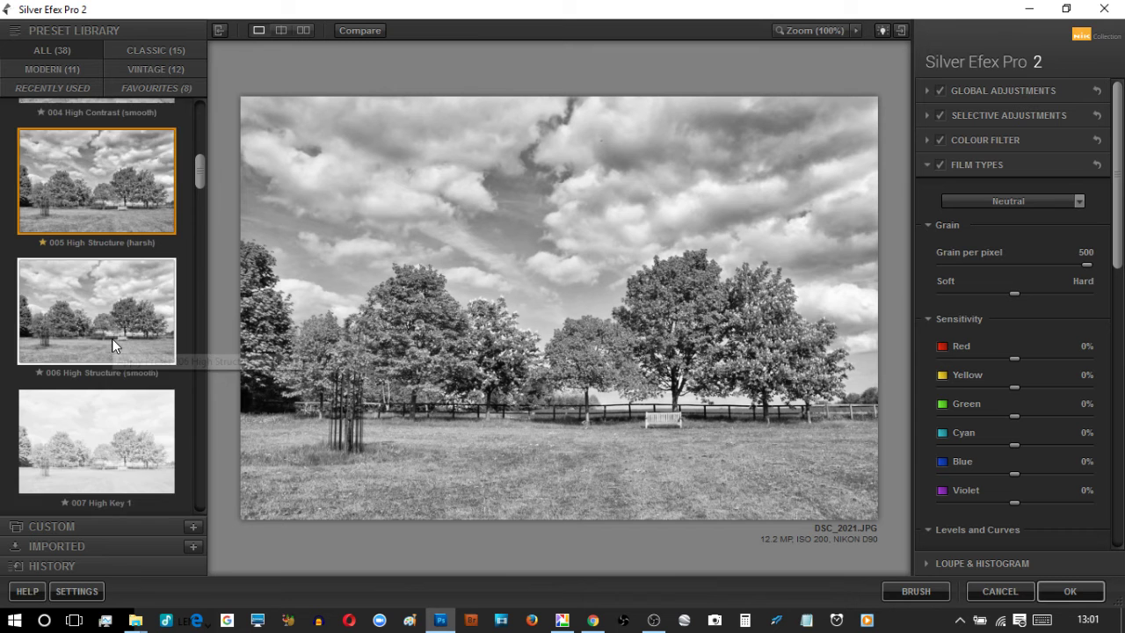
pyautogui.moveTo(202, 176); pyautogui.dragTo(187, 496)
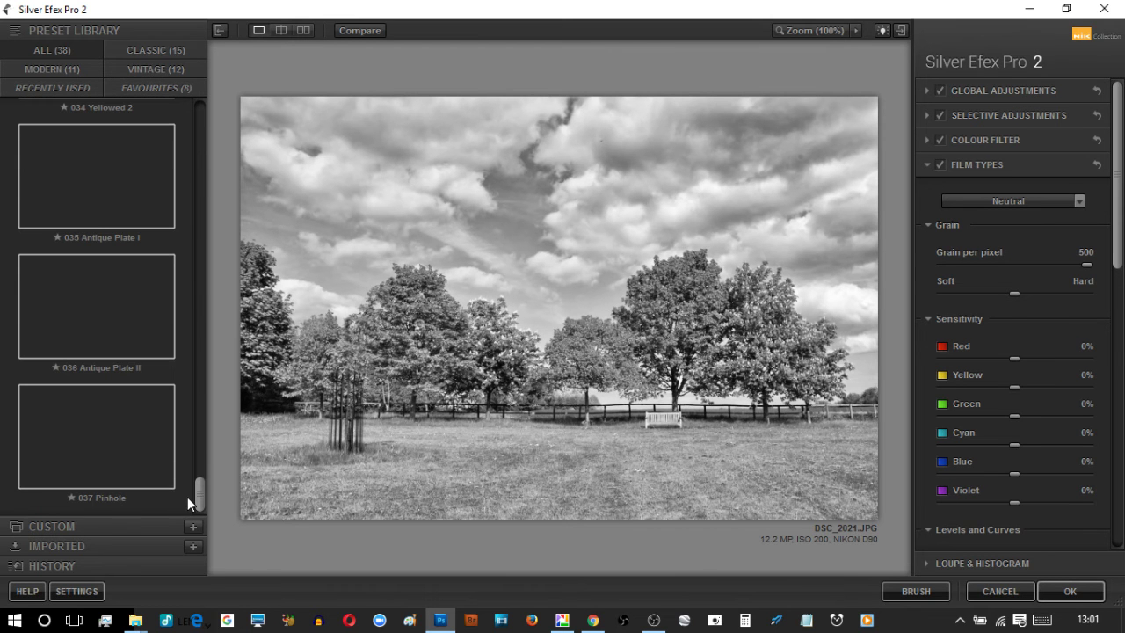
pyautogui.click(99, 421)
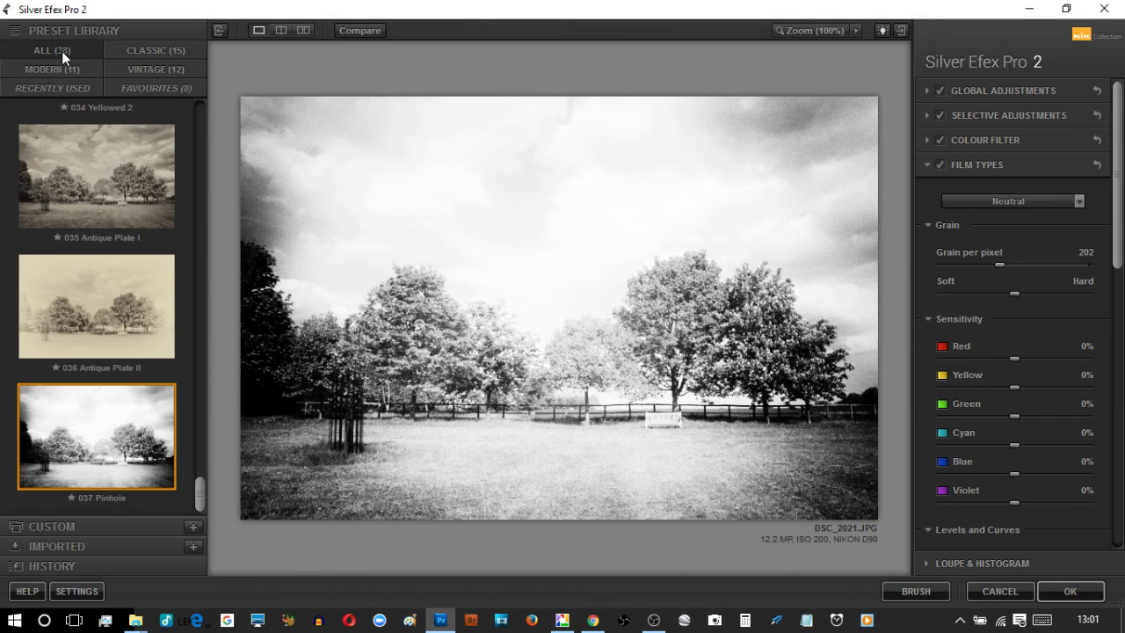
# - Reapply 005 High Structure (harsh) from the favourites and show the History of applied presets
pyautogui.click(143, 86)
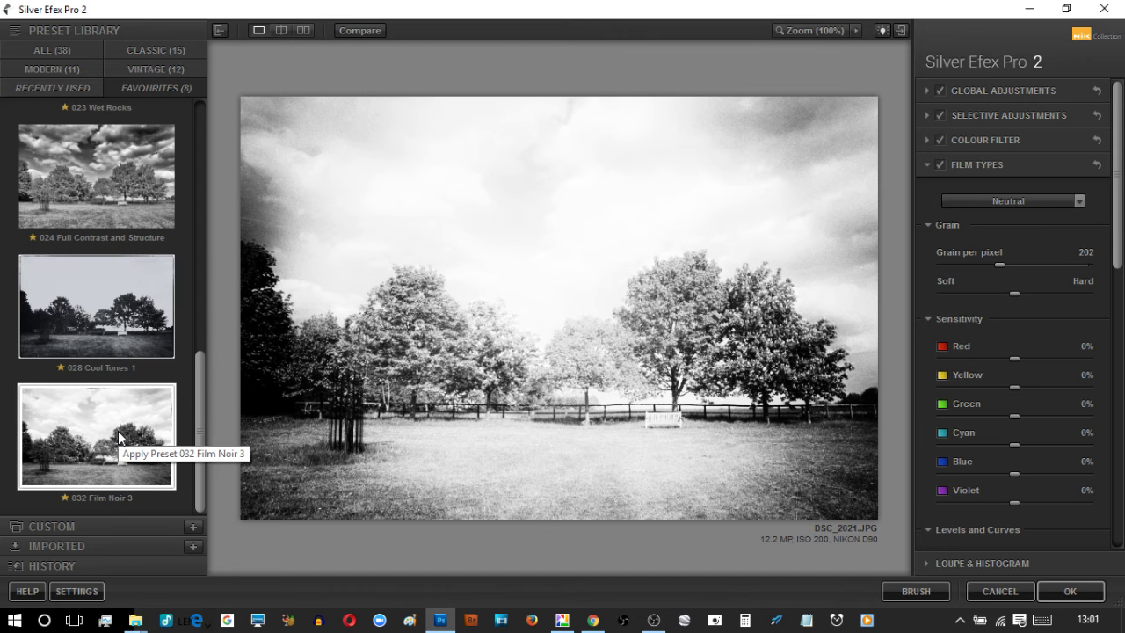
pyautogui.moveTo(200, 408); pyautogui.dragTo(185, 129)
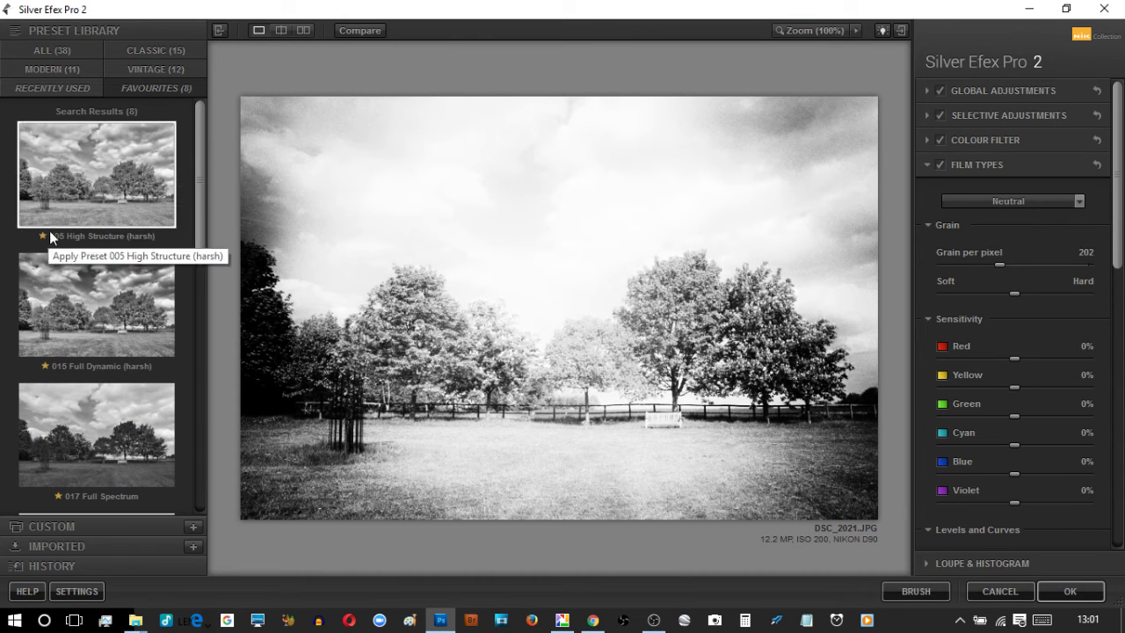
pyautogui.click(82, 180)
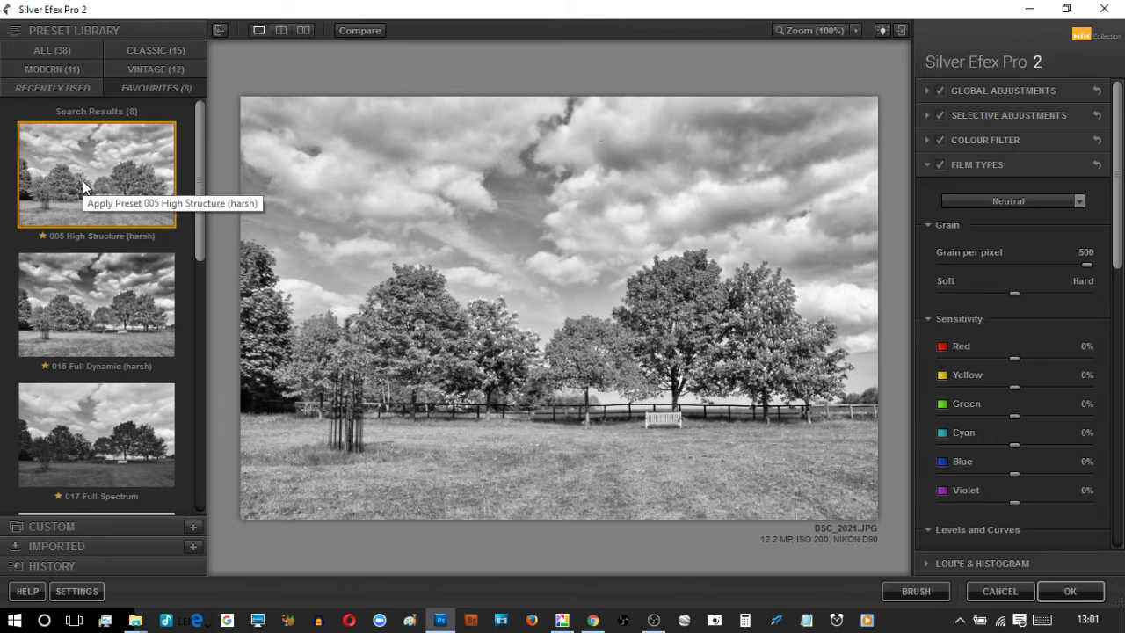
pyautogui.click(67, 566)
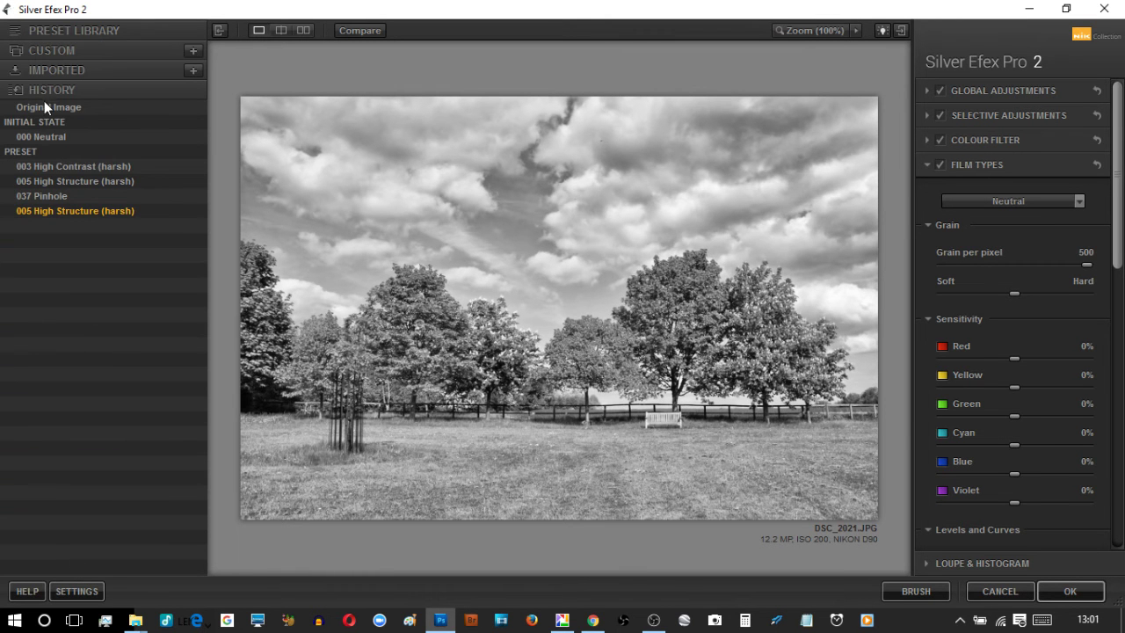
# - From the custom presets, try 015 mid 024, then apply the black-bordered 024 poss 015 with border preset4
pyautogui.click(50, 54)
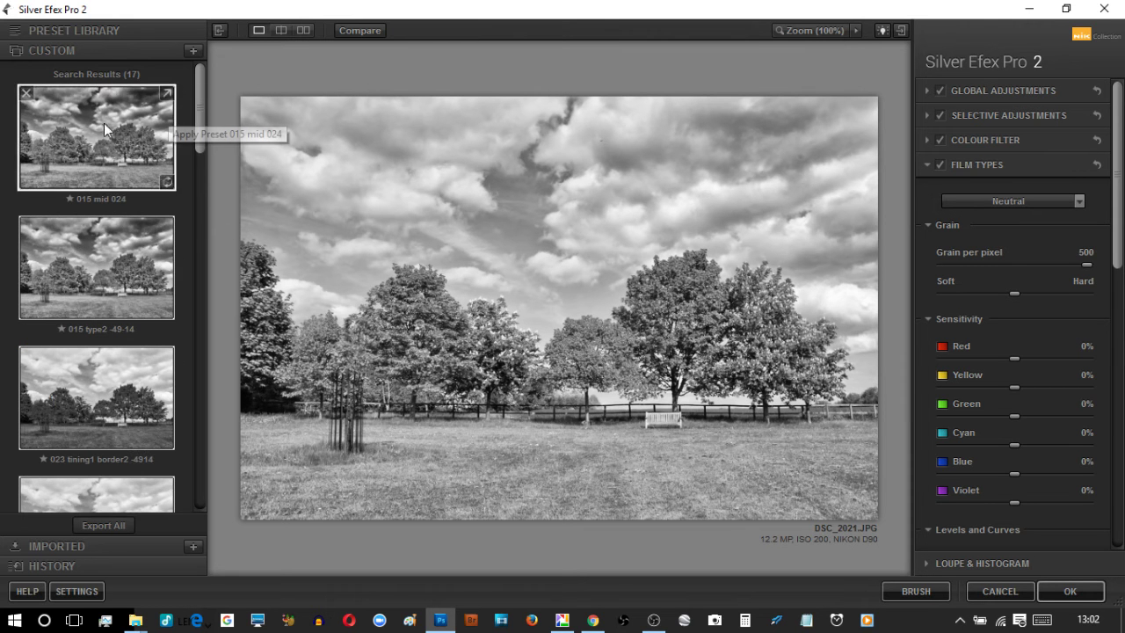
pyautogui.click(100, 138)
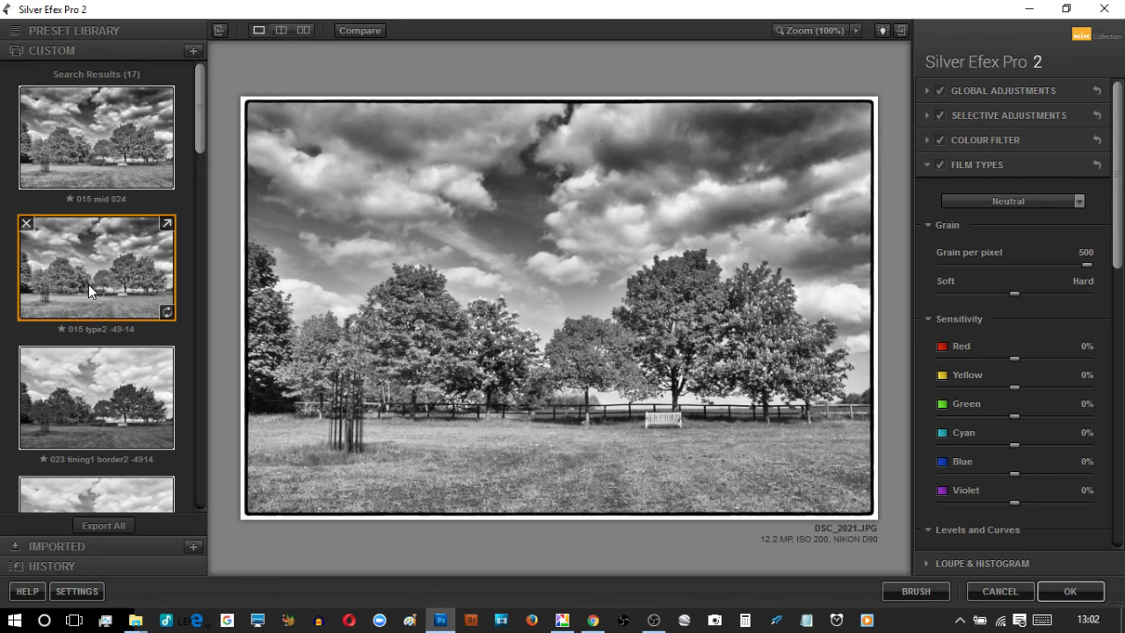
pyautogui.scroll(-3, 88, 288)
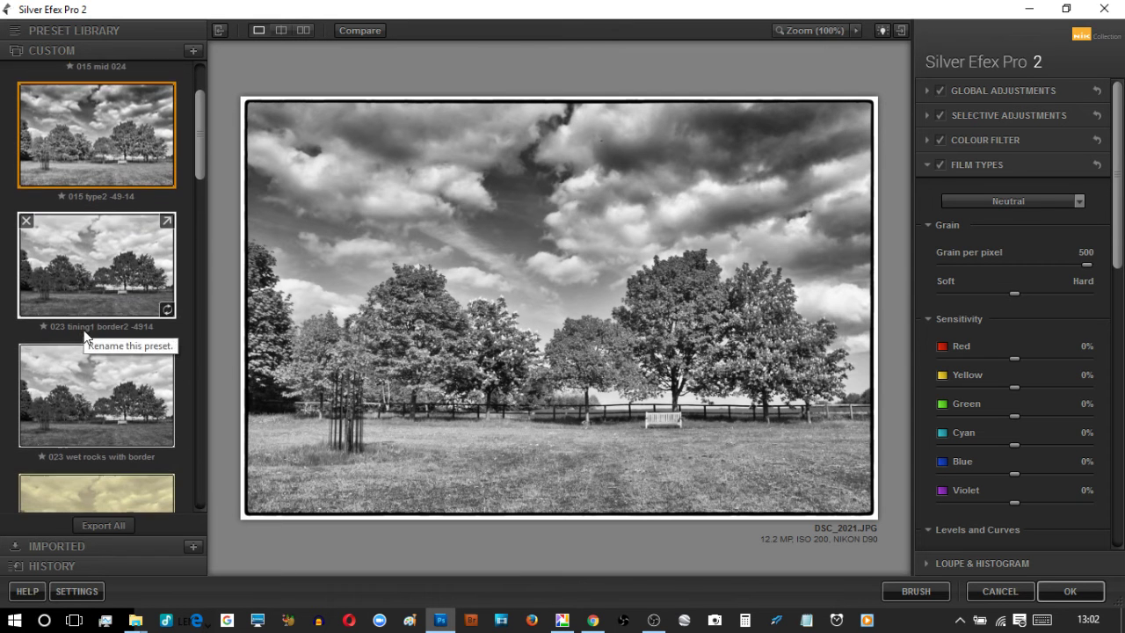
pyautogui.scroll(-7, 86, 334)
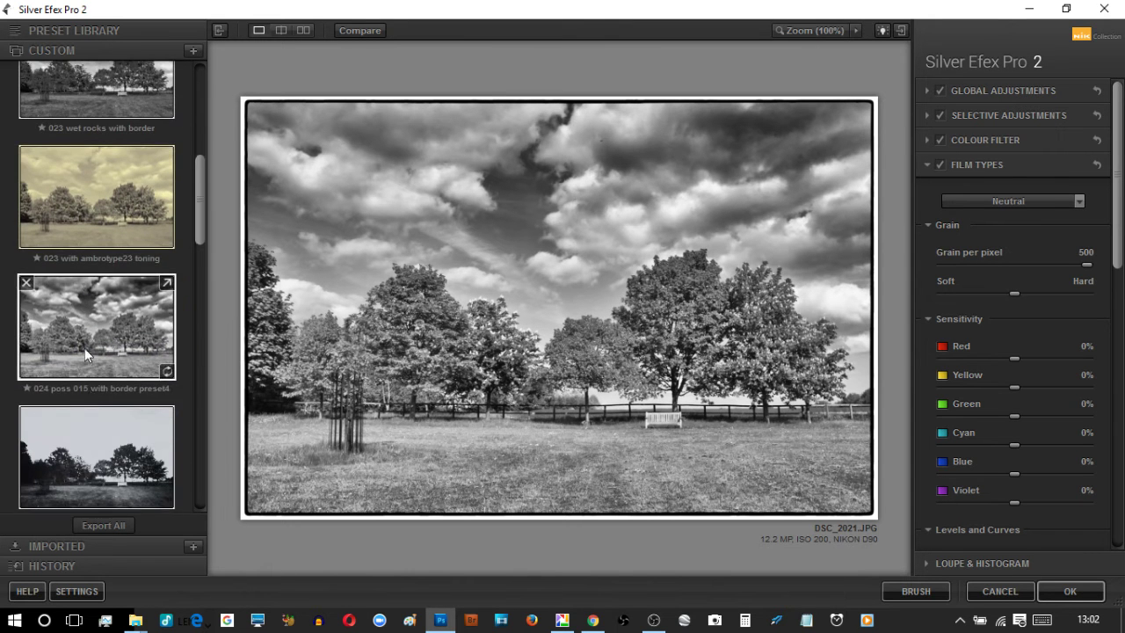
pyautogui.click(87, 335)
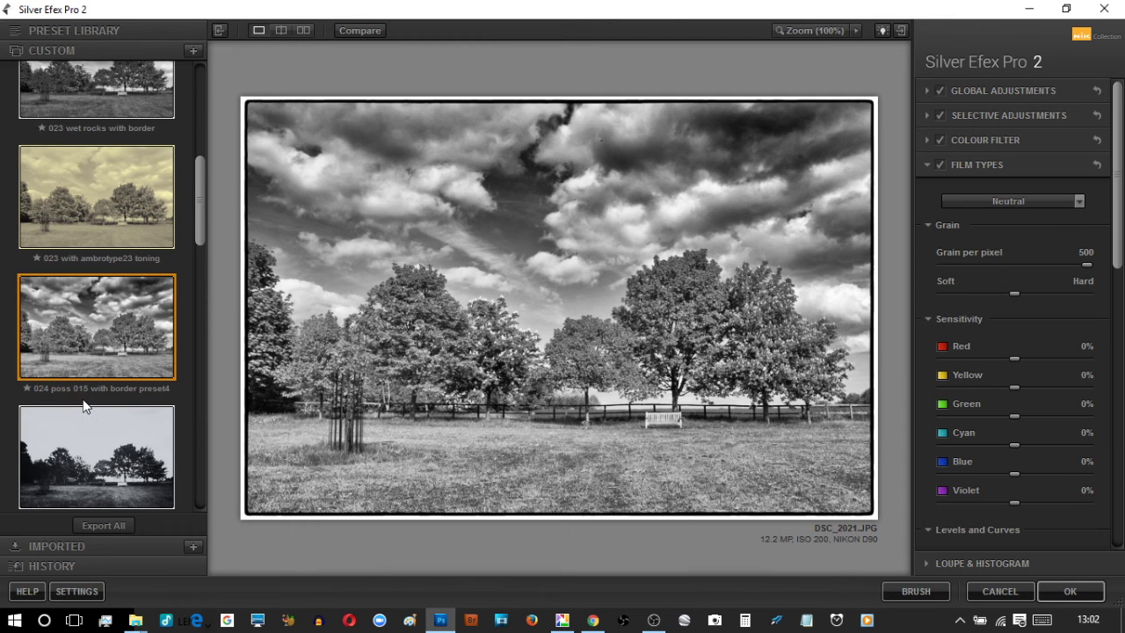
pyautogui.scroll(-4, 85, 405)
pyautogui.scroll(-5, 84, 405)
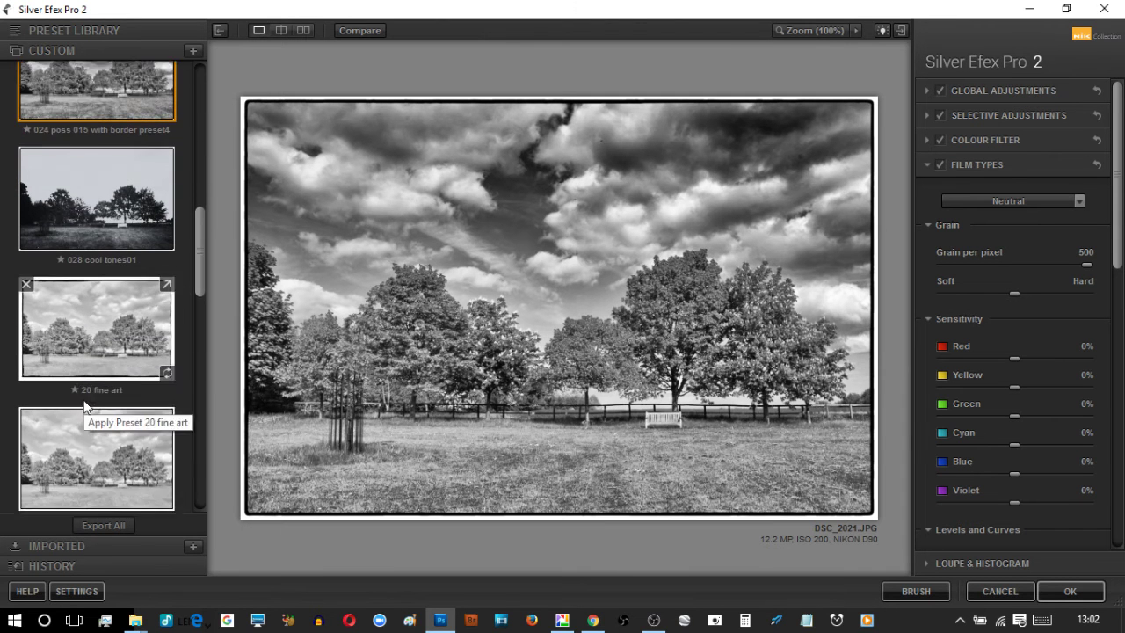
pyautogui.scroll(-1, 83, 404)
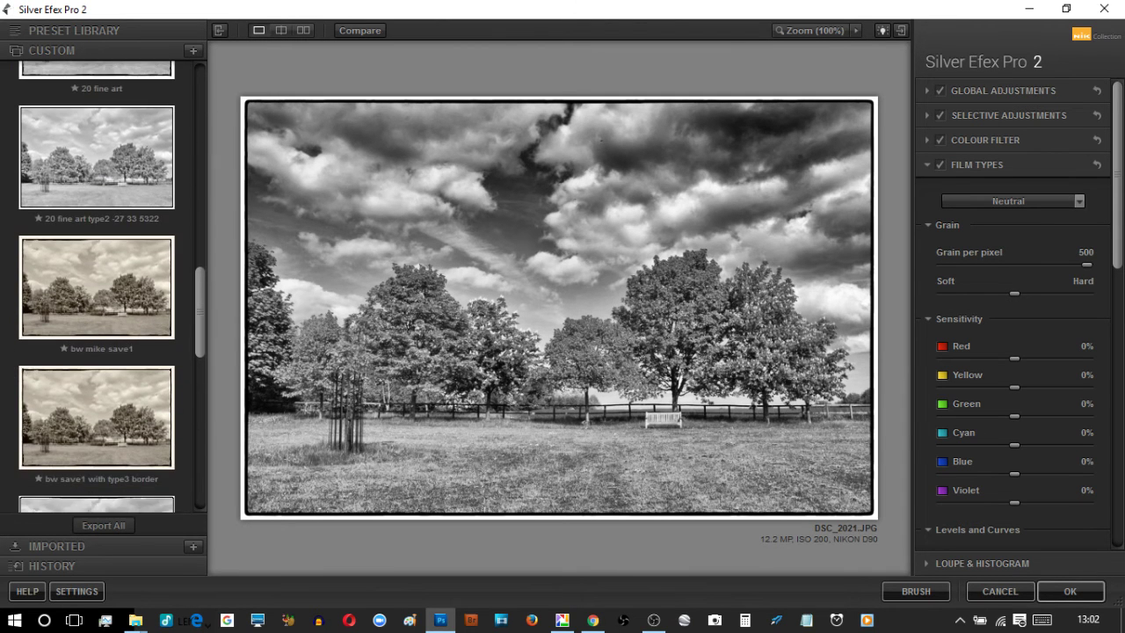
pyautogui.hotkey('alt', 'Tab')
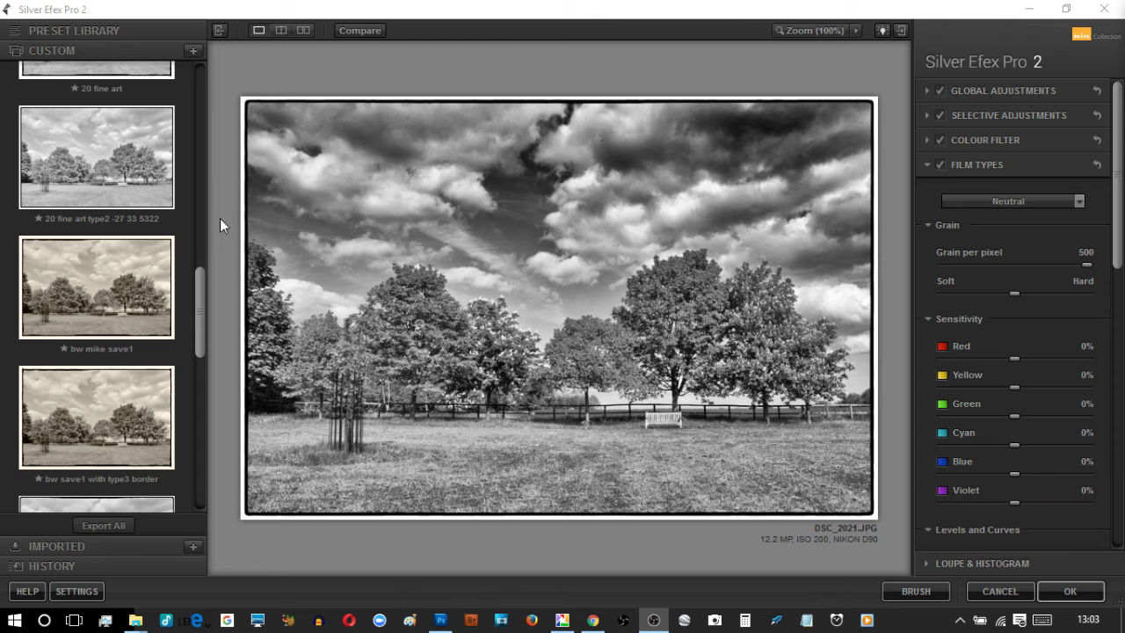
# - Reapply custom preset 015 mid 024 and reveal its Global Adjustments (Contrast 26%, Fine Structure 30%)
pyautogui.scroll(10, 175, 221)
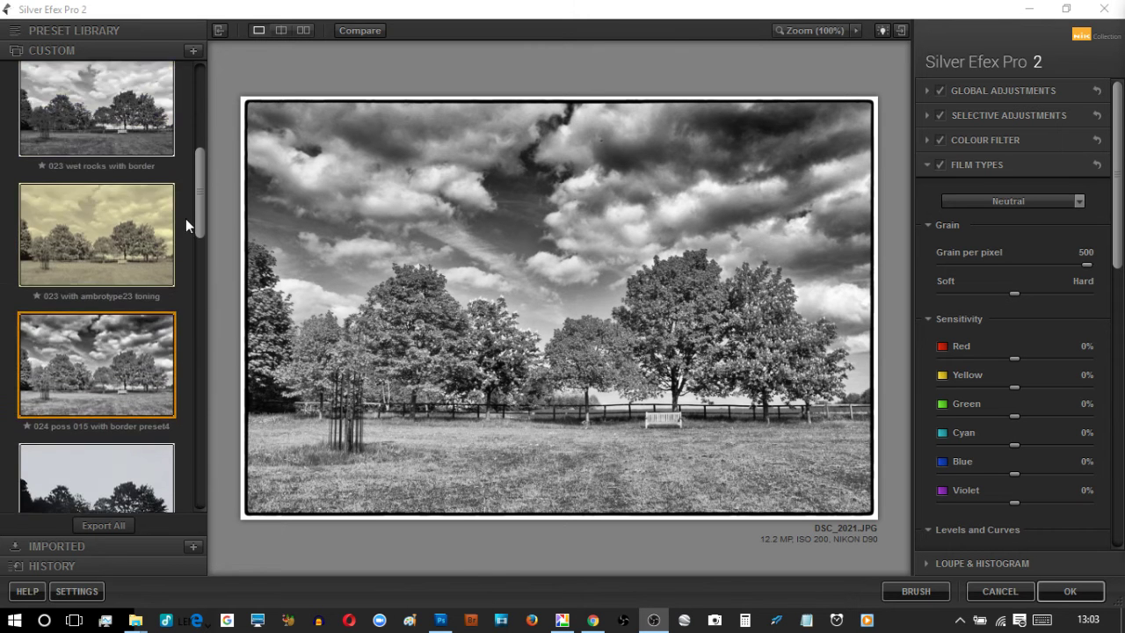
pyautogui.scroll(5, 185, 218)
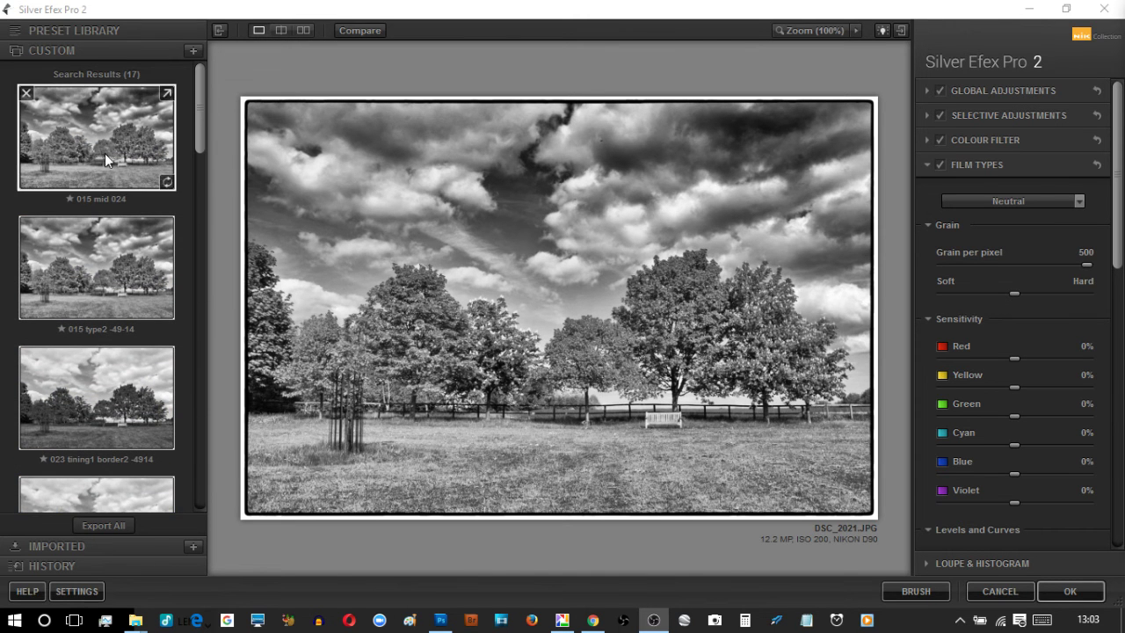
pyautogui.click(114, 152)
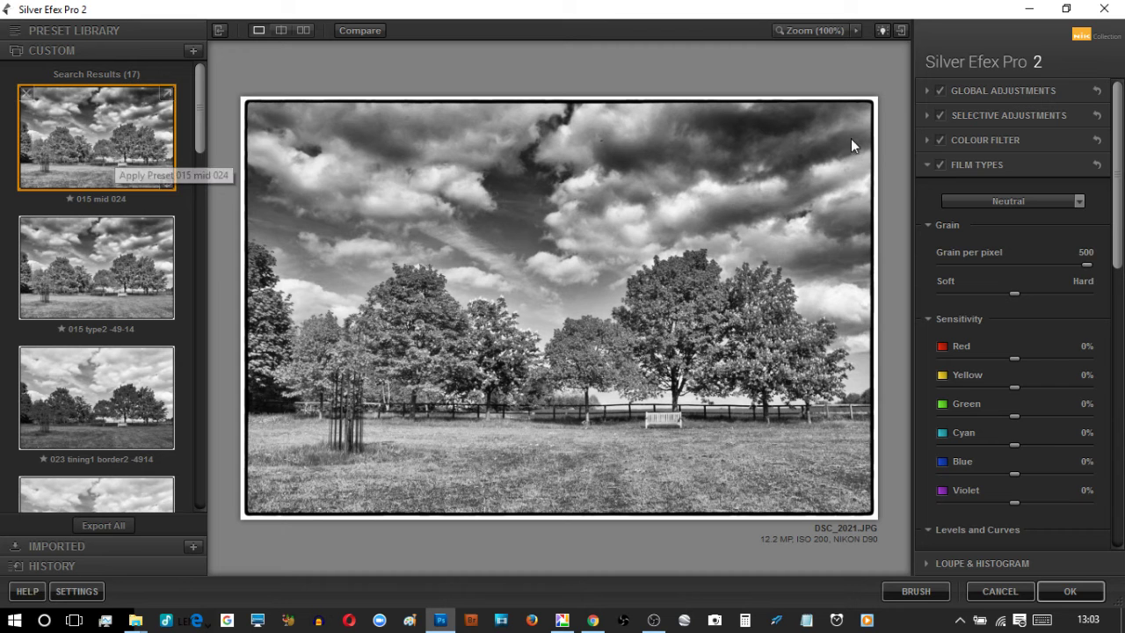
pyautogui.click(926, 91)
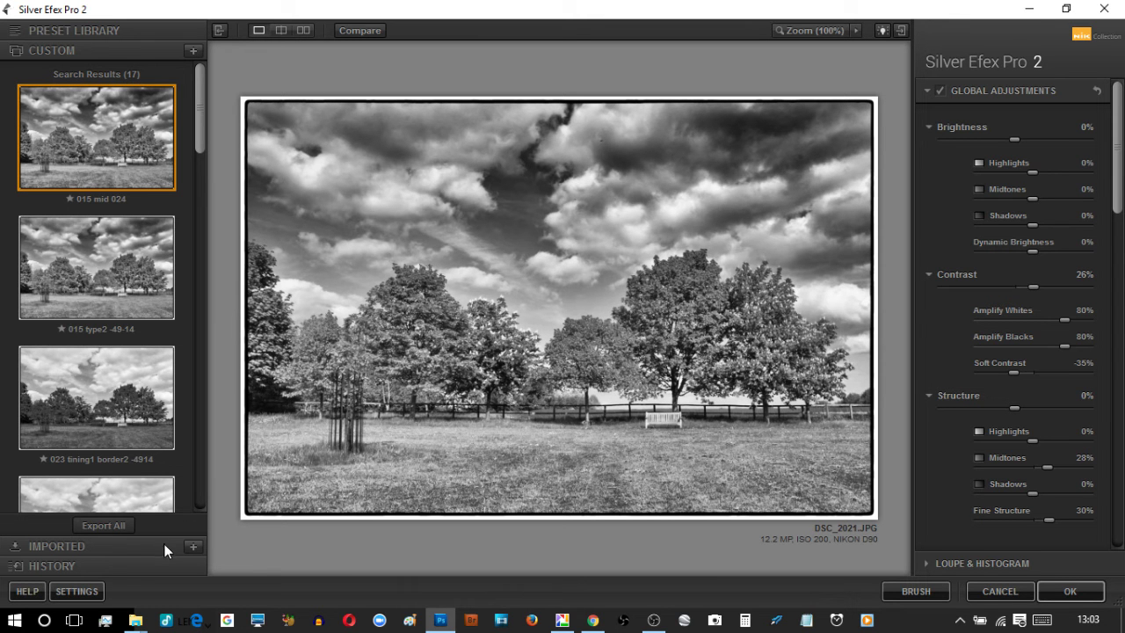
# - Accept the Silver Efex conversion, then open DSC_2021 - Copy.NEF from the image bench 2021 folder
pyautogui.click(988, 593)
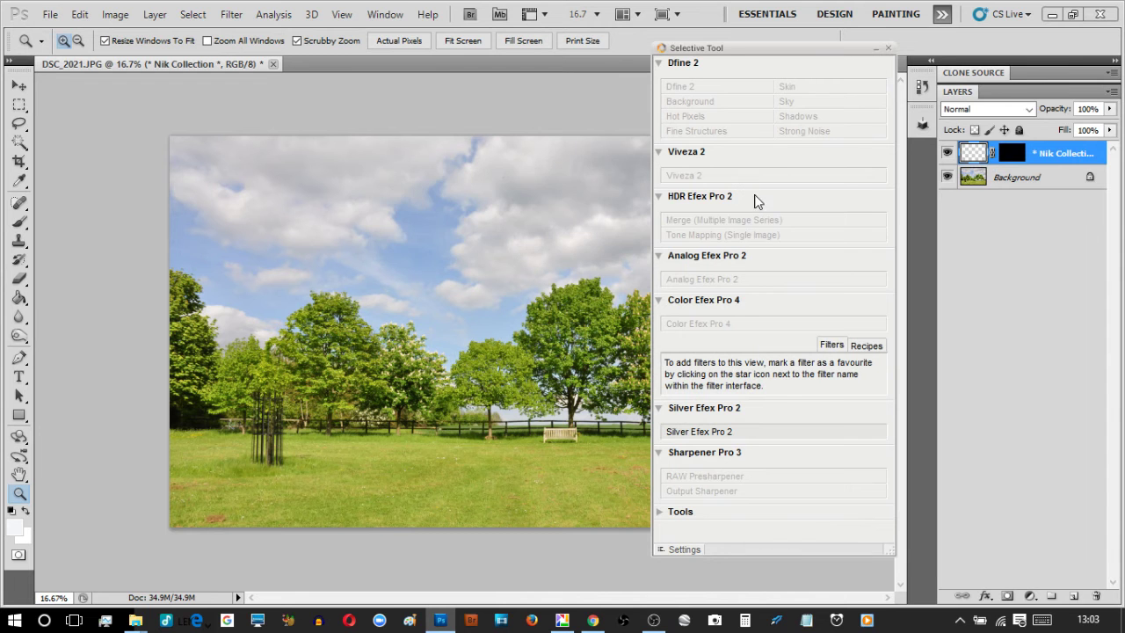
pyautogui.click(875, 49)
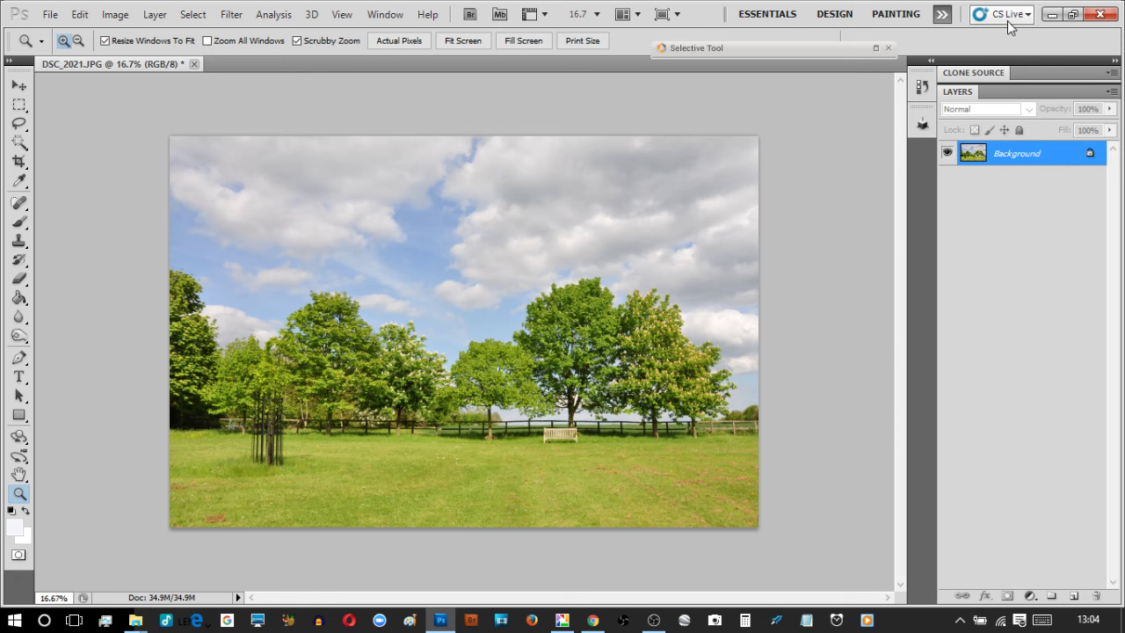
pyautogui.click(1050, 15)
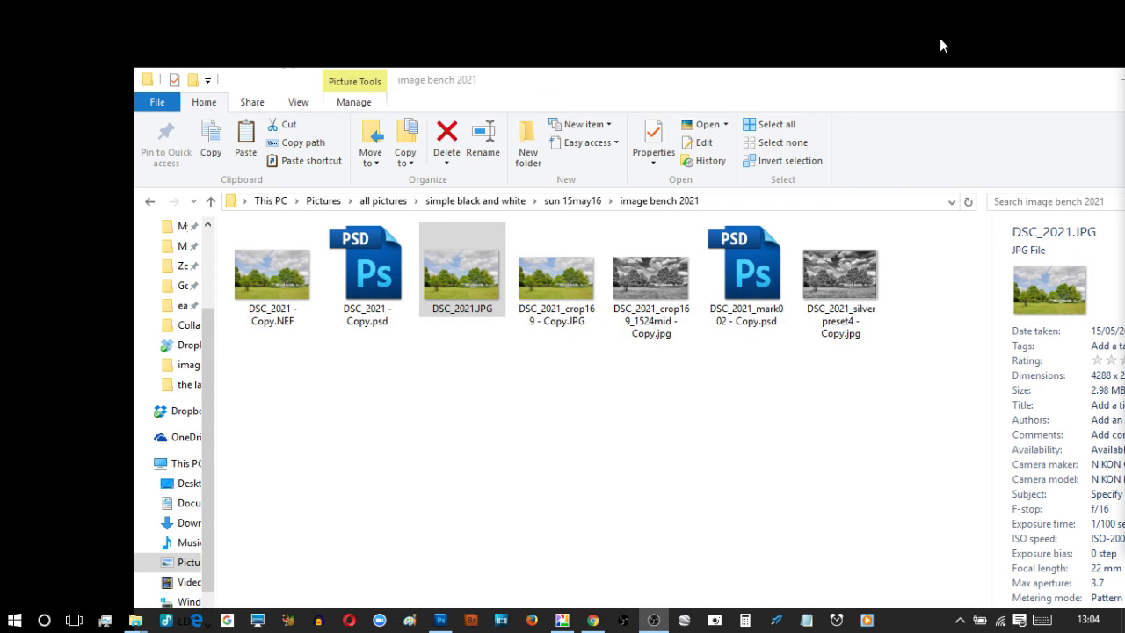
pyautogui.click(260, 275)
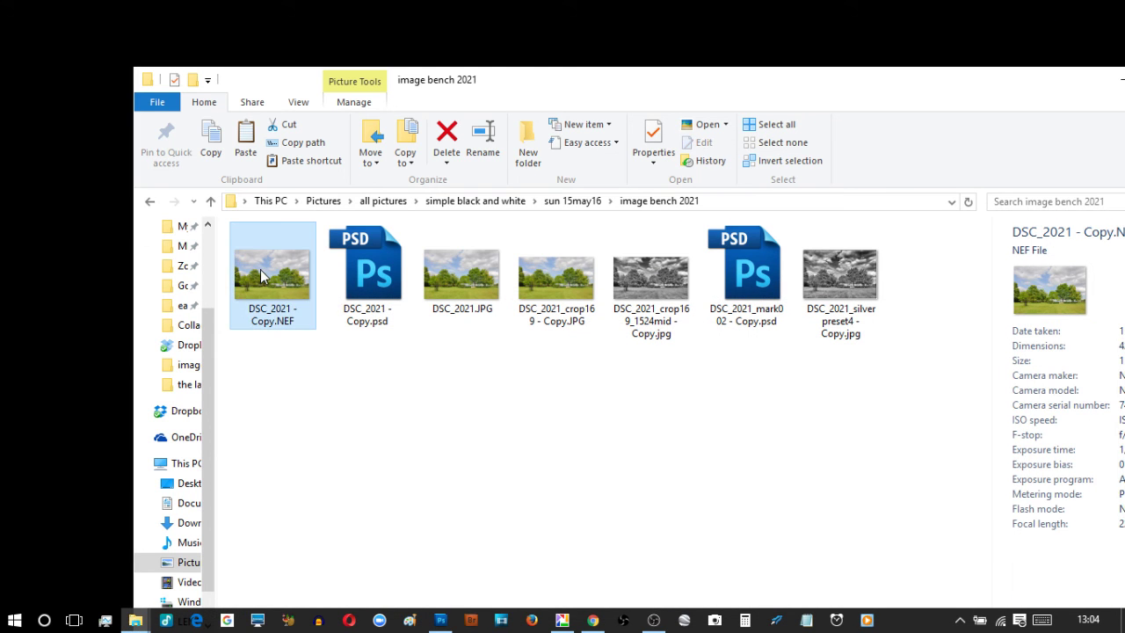
pyautogui.doubleClick(260, 274)
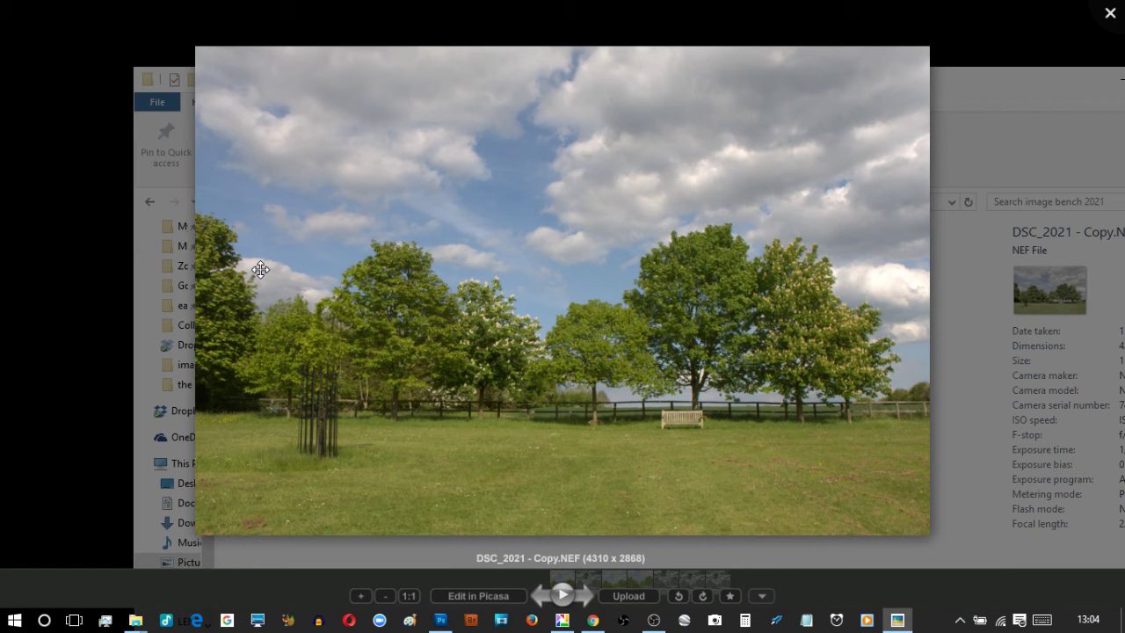
# - Step through the folder's images to DSC_2021_silver preset4 - Copy.jpg and leave full-screen view
pyautogui.press('Right')
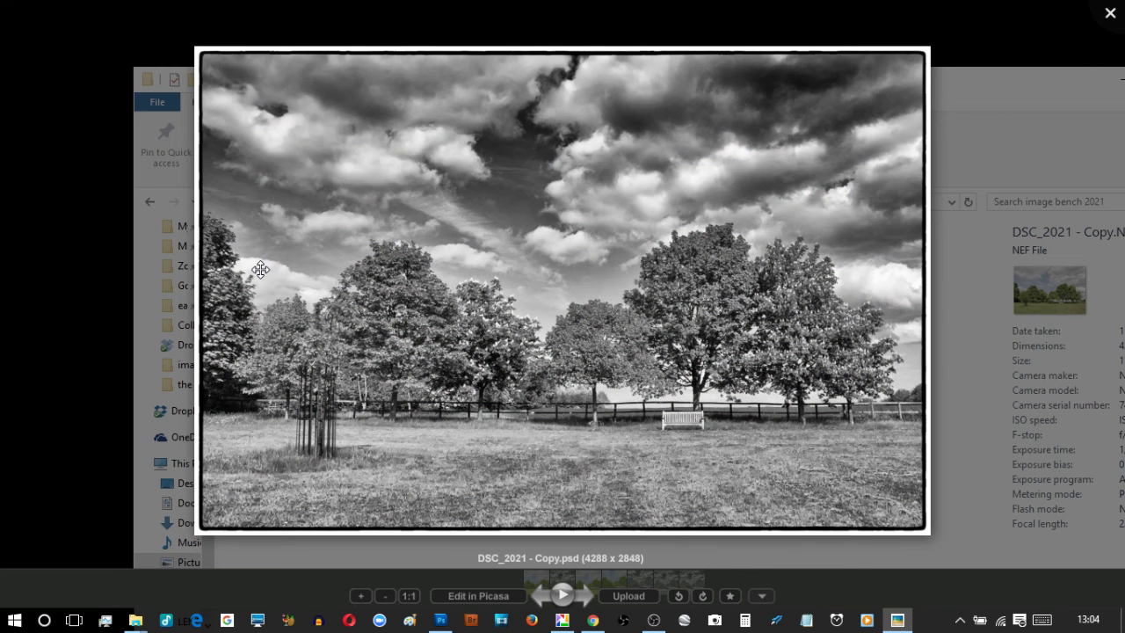
pyautogui.press('Right')
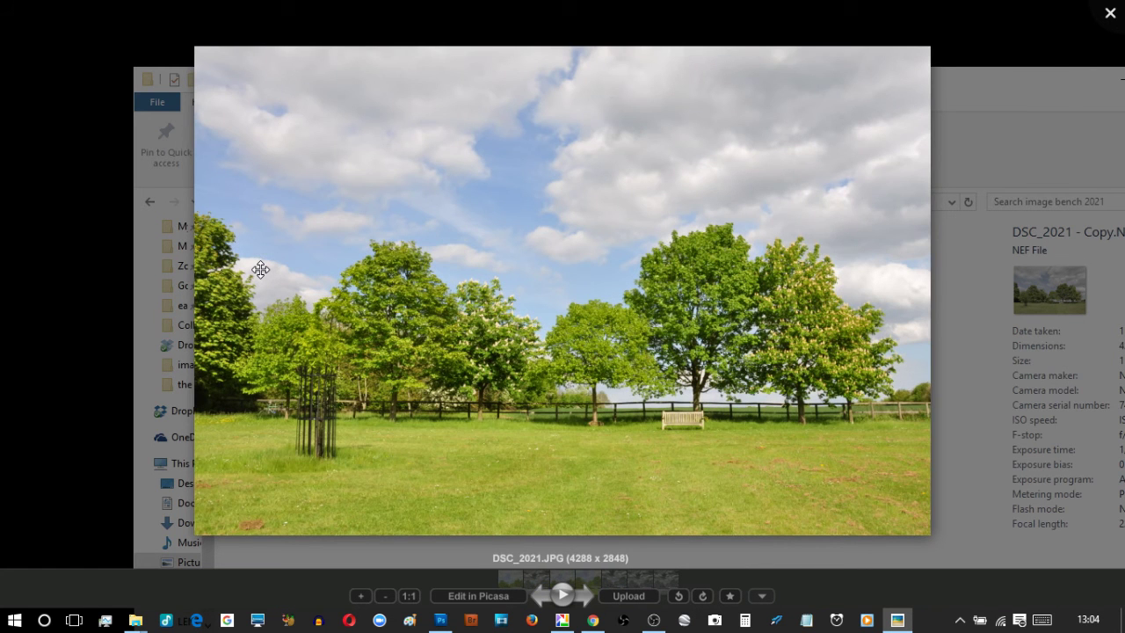
pyautogui.press('Right')
pyautogui.press('Right')
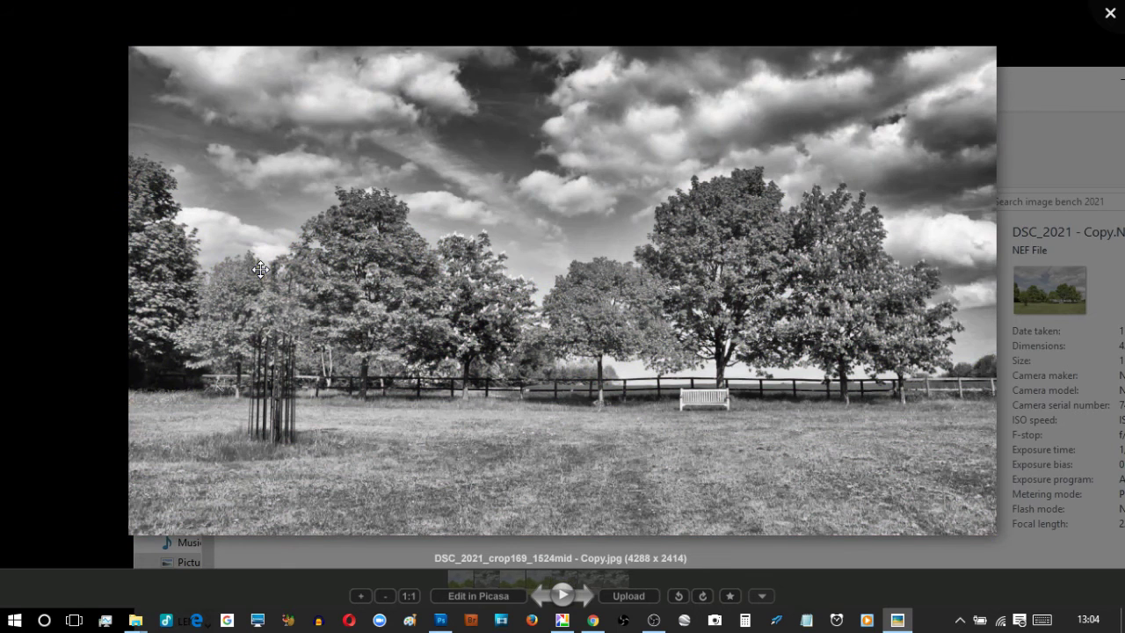
pyautogui.press('Right')
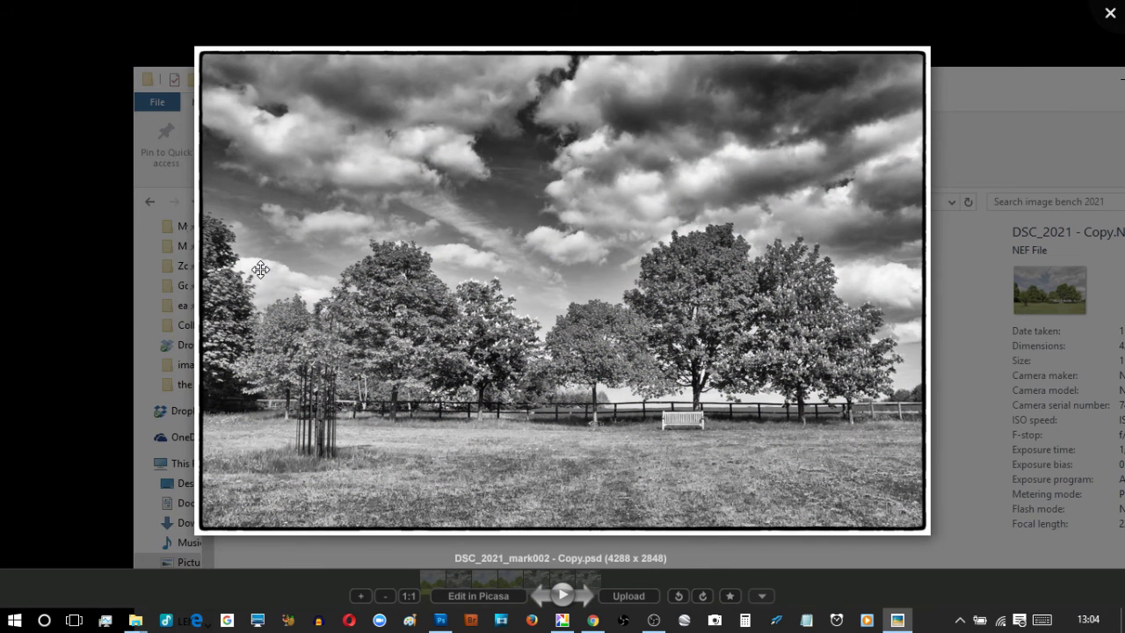
pyautogui.press('Right')
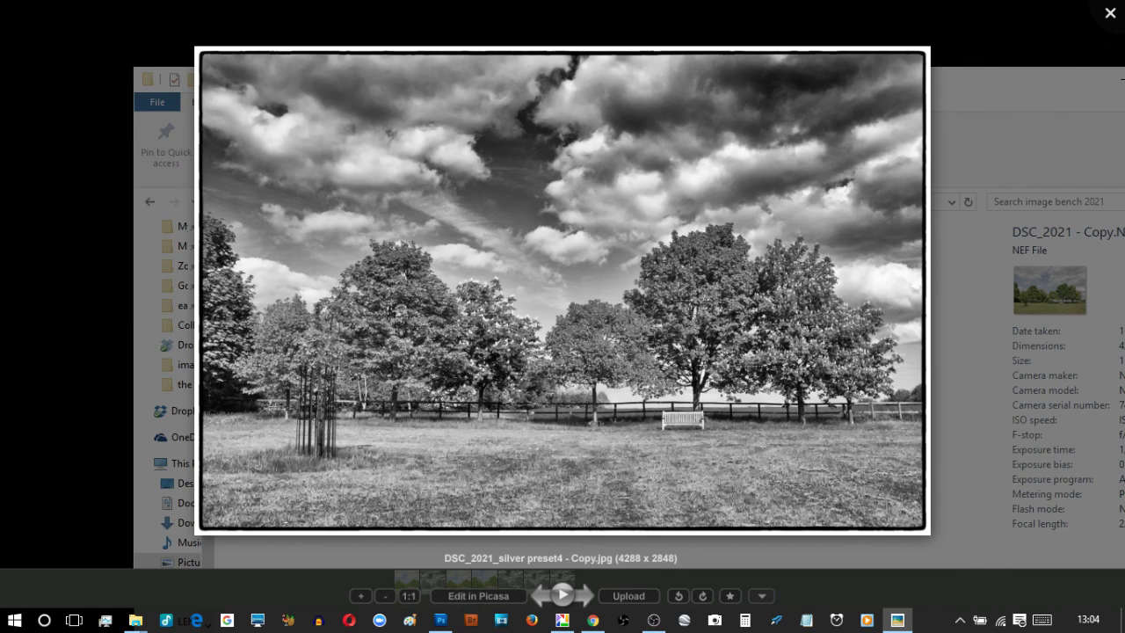
pyautogui.press('F11')
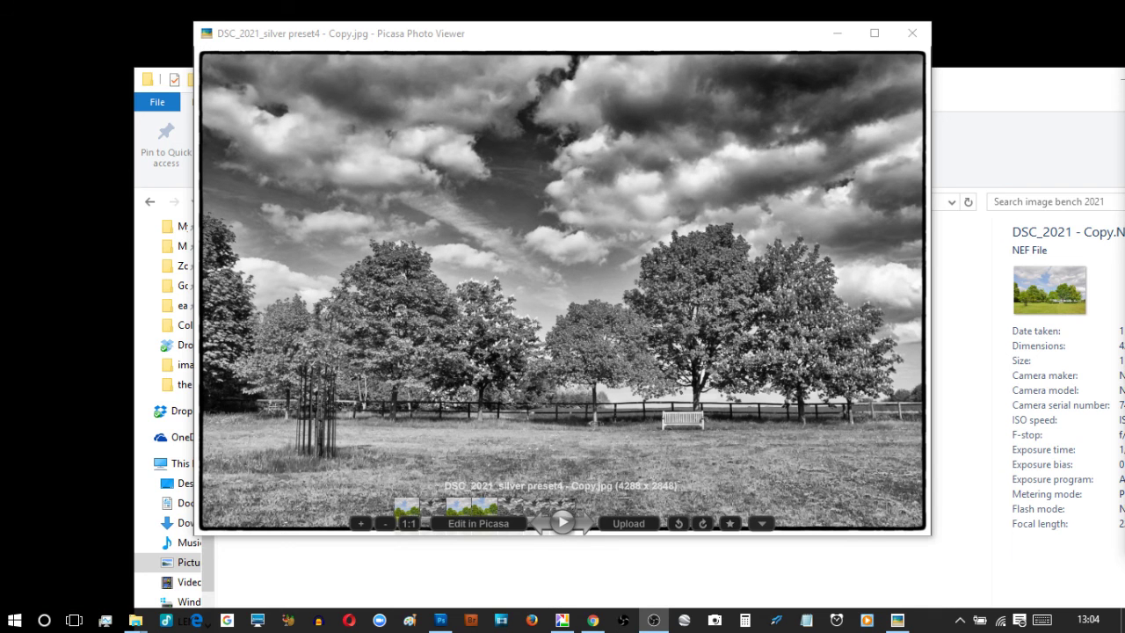